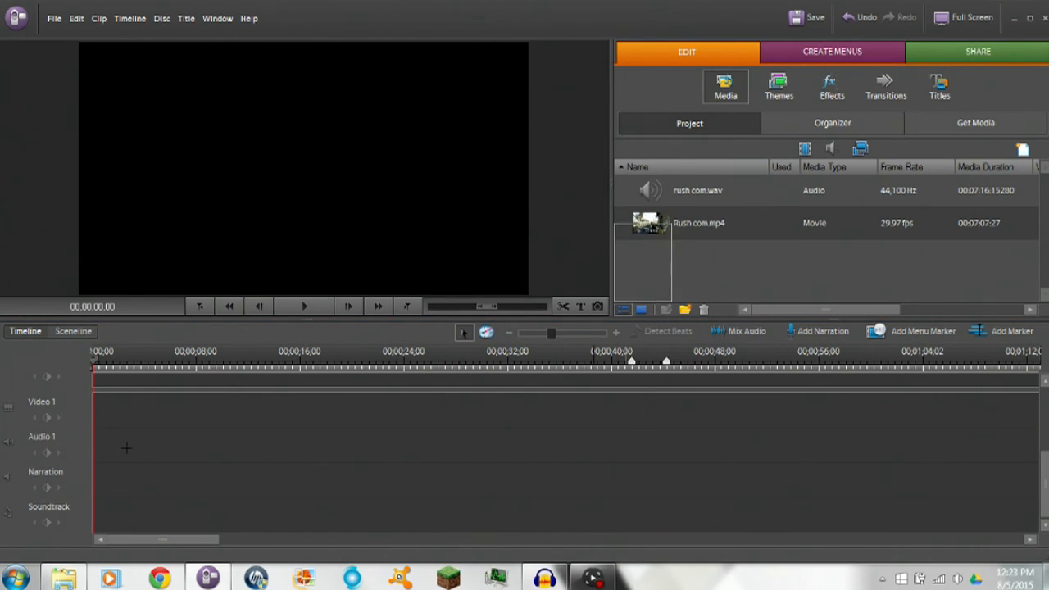
Add Rush com.mp4 to the start of the Video 1 track, check it in the Sceneline, and return to the Timeline view.
left_click_drag(696, 225, 61, 423)
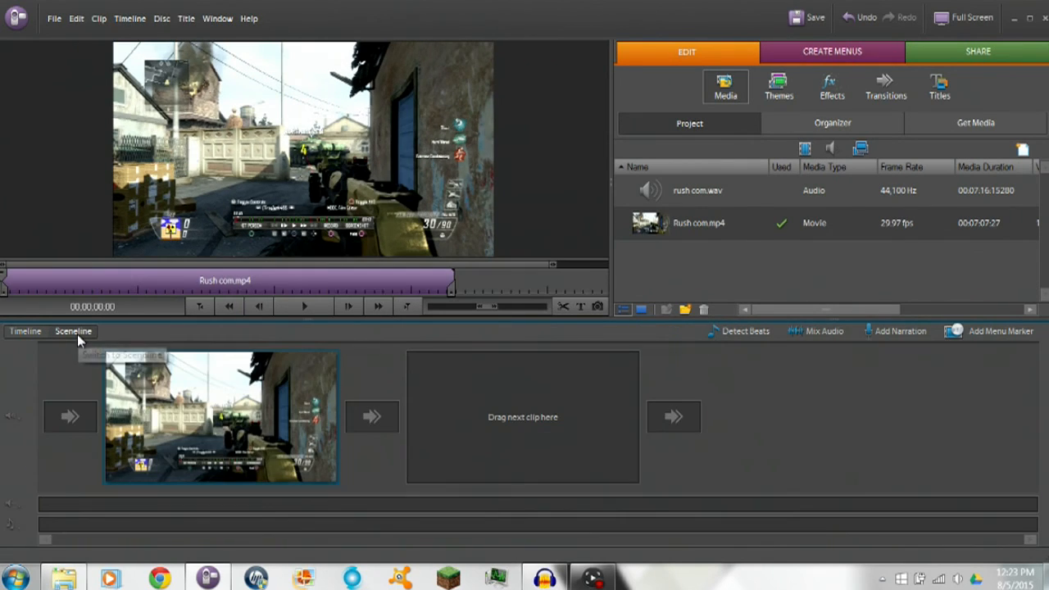
left_click(74, 332)
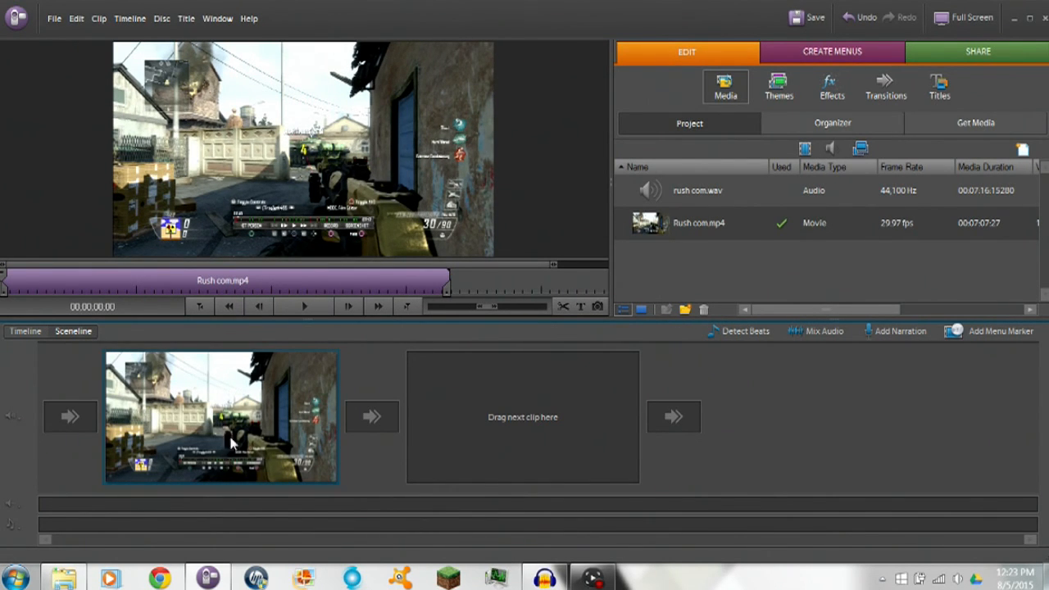
left_click(25, 331)
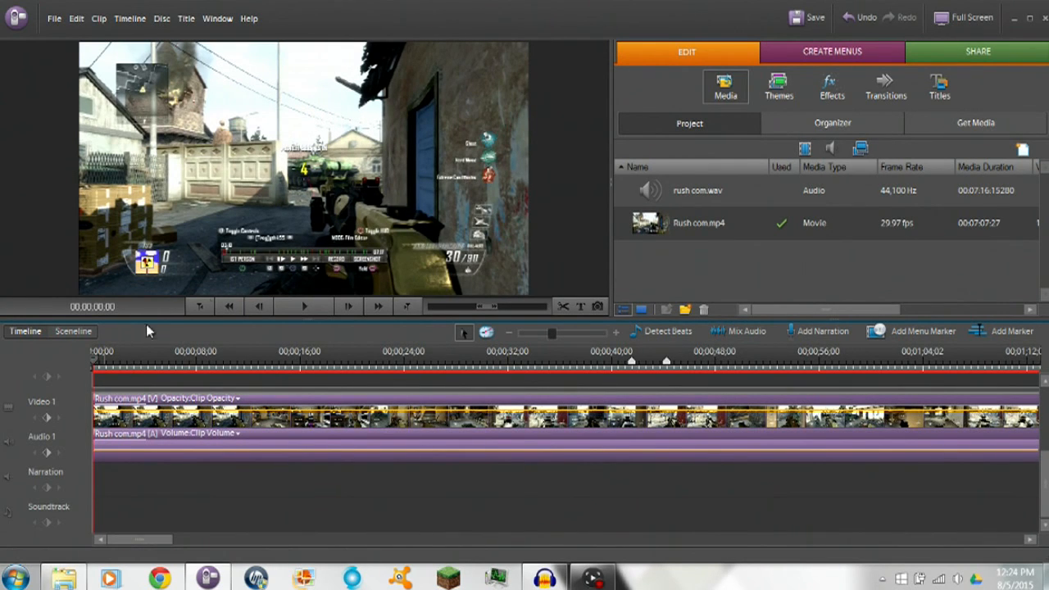
Split the Rush com.mp4 clip at 00;00;04;21.
left_click_drag(96, 365, 148, 370)
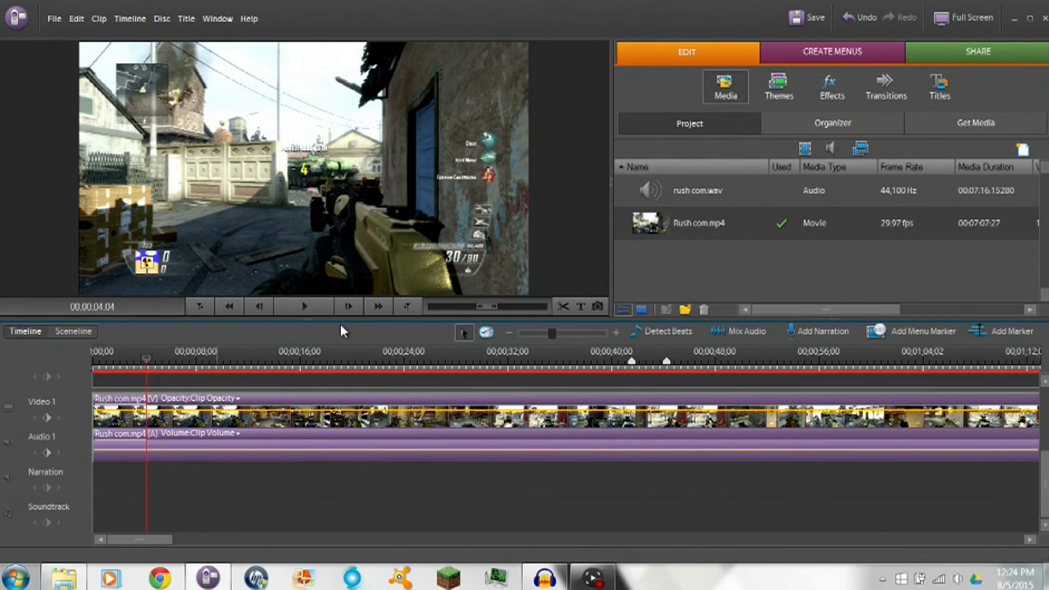
left_click(307, 306)
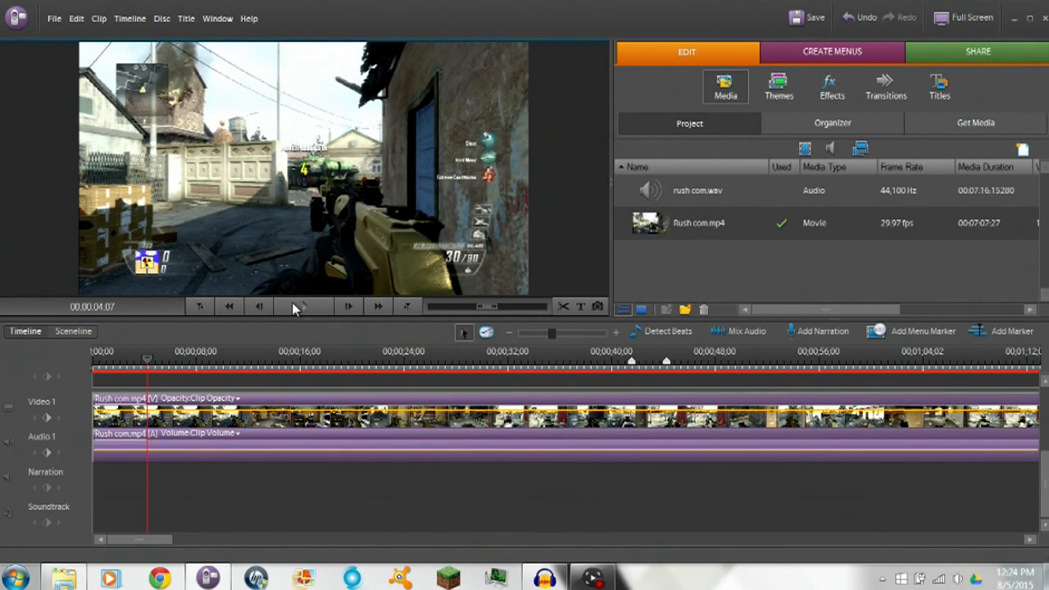
key("Left")
key("Left")
key("Left")
key("Left")
key("Left")
key("Left")
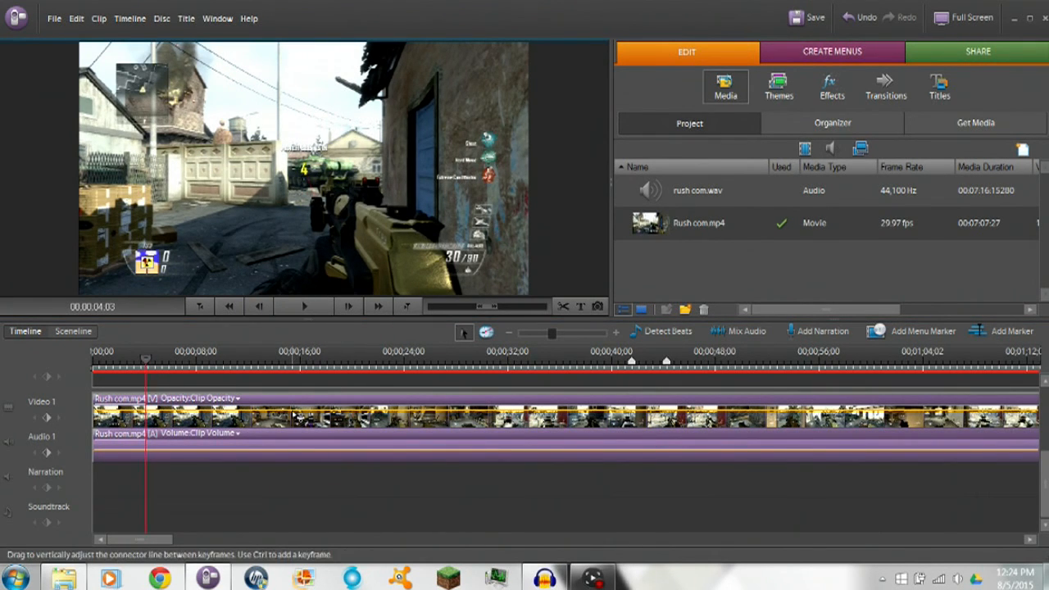
key("Right")
key("Right")
key("Right")
key("Right")
key("Right")
key("Right")
key("Right")
key("Right")
key("Right")
key("Right")
key("Right")
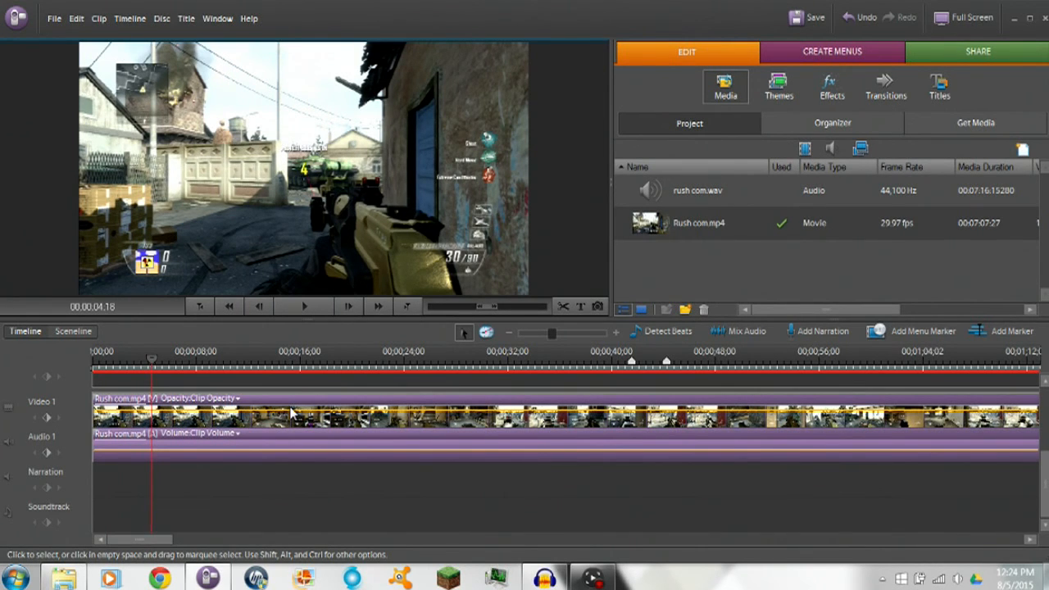
key("Right")
key("Right")
key("Right")
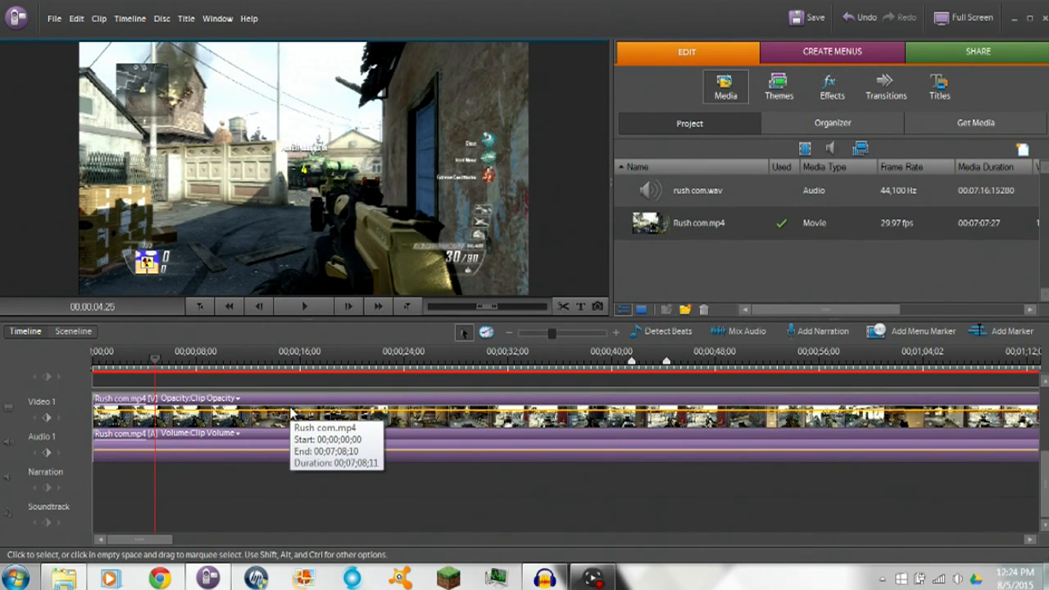
key("Left")
key("Left")
key("Left")
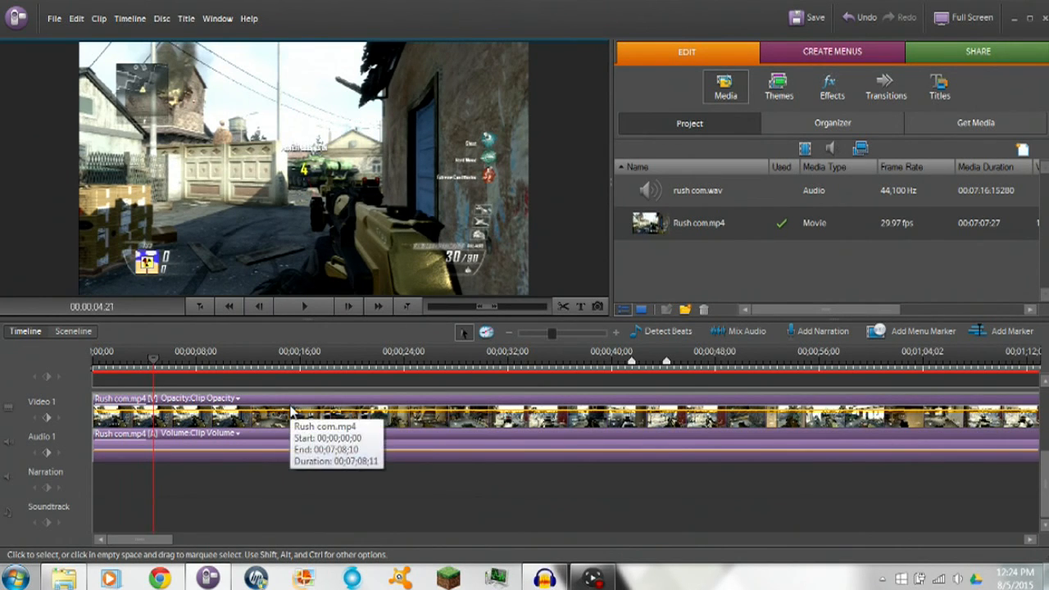
left_click(564, 306)
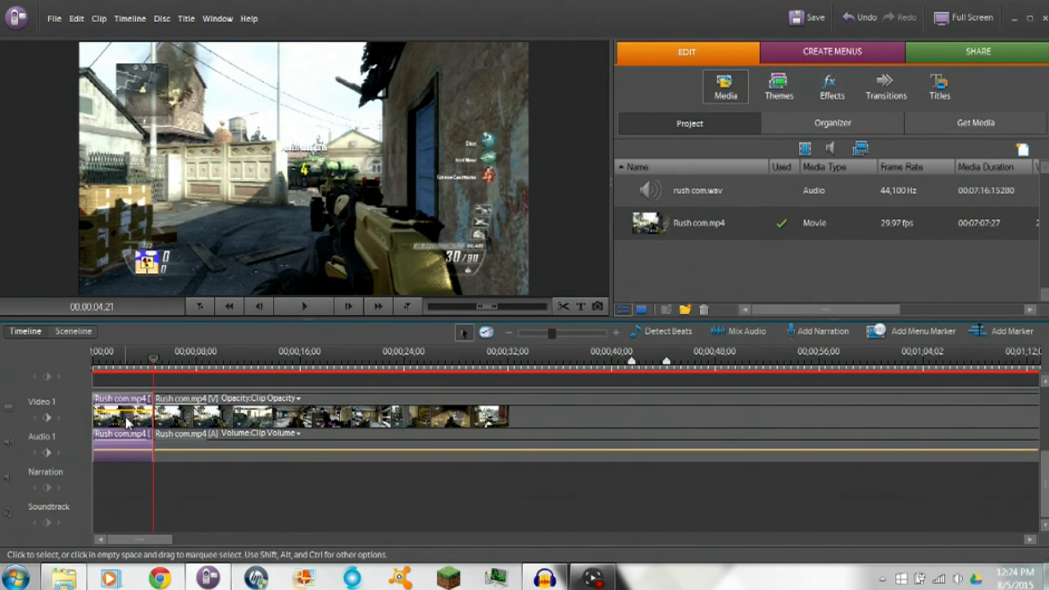
Delete the opening segment before the split with its gap closed, and return the playhead to the start of the timeline.
right_click(125, 416)
left_click(176, 186)
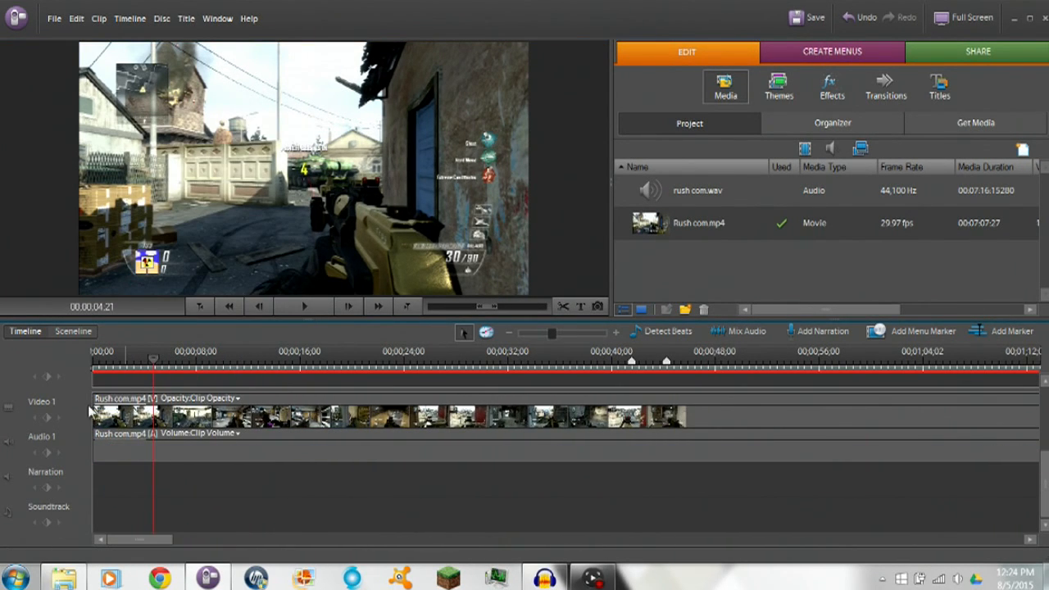
left_click_drag(150, 363, 66, 366)
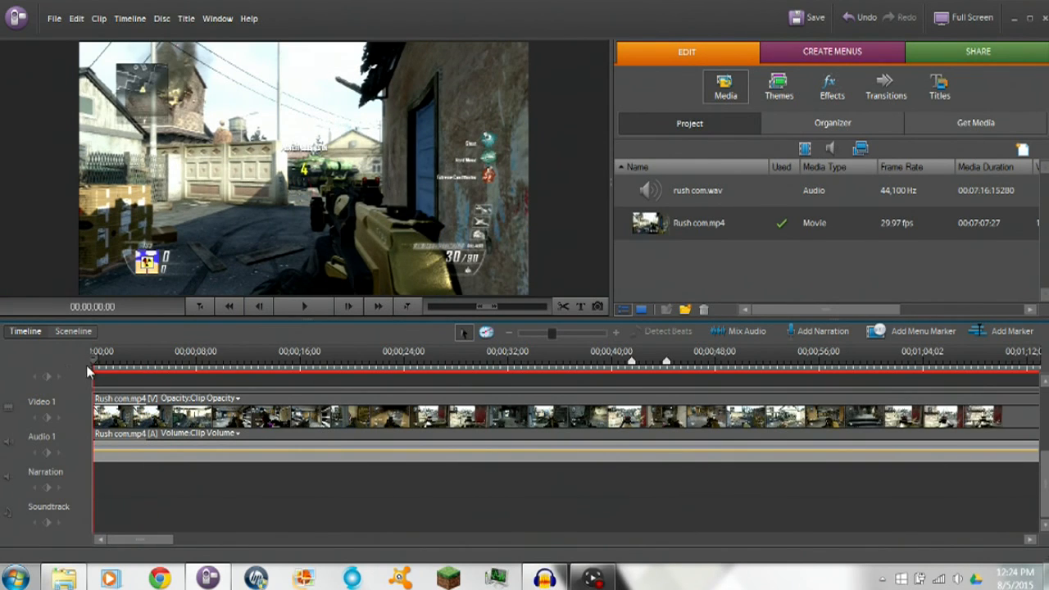
Unlink the audio and video of the remaining Rush com.mp4 clip.
left_click(359, 425)
left_click(419, 493)
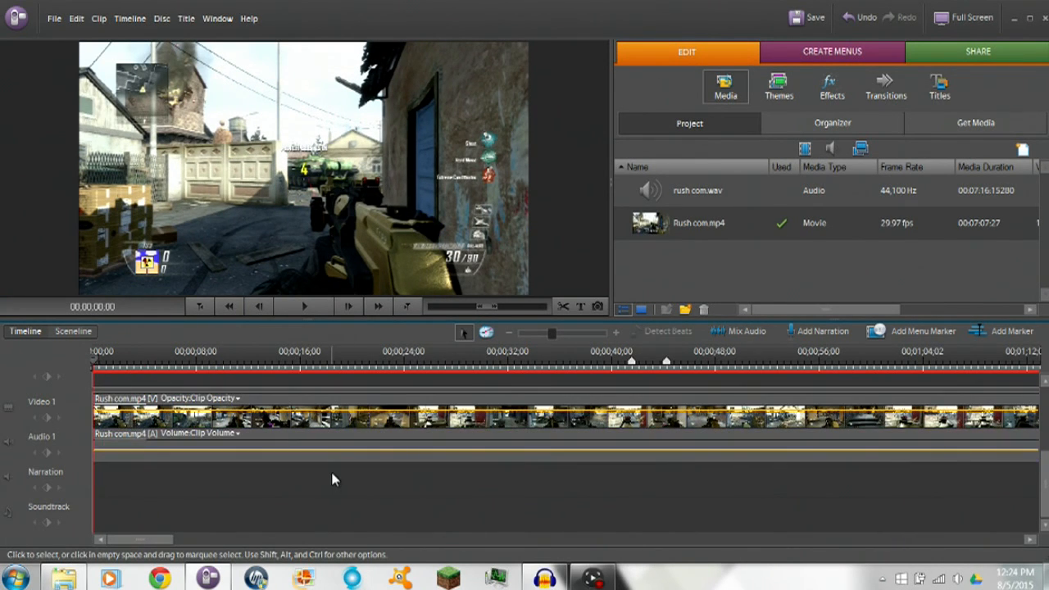
left_click(310, 400)
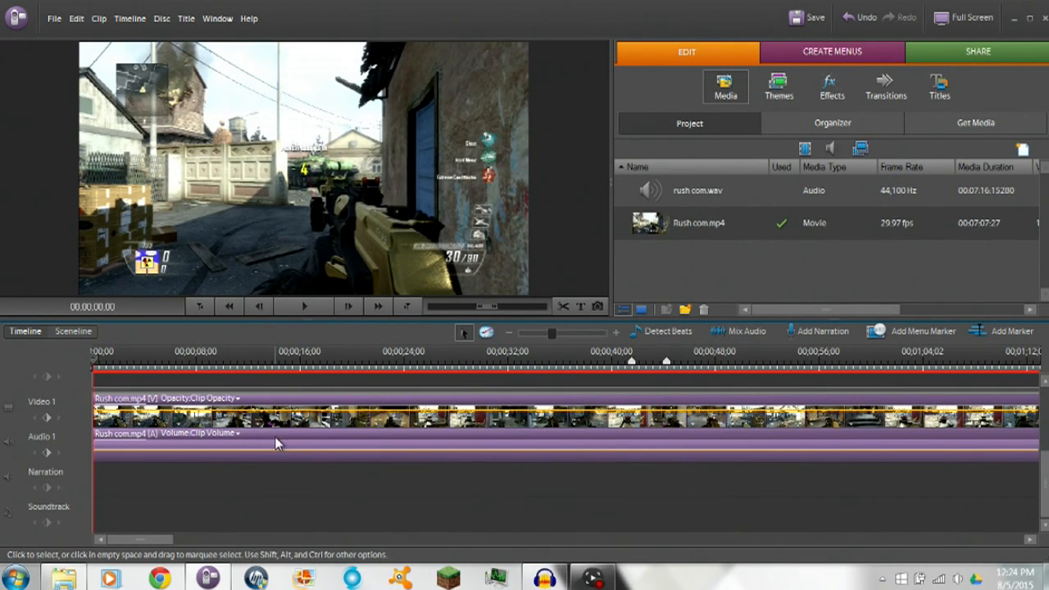
mouse_move(256, 406)
left_mouse_down()
mouse_move(250, 477)
mouse_move(254, 405)
left_mouse_up()
right_click(275, 407)
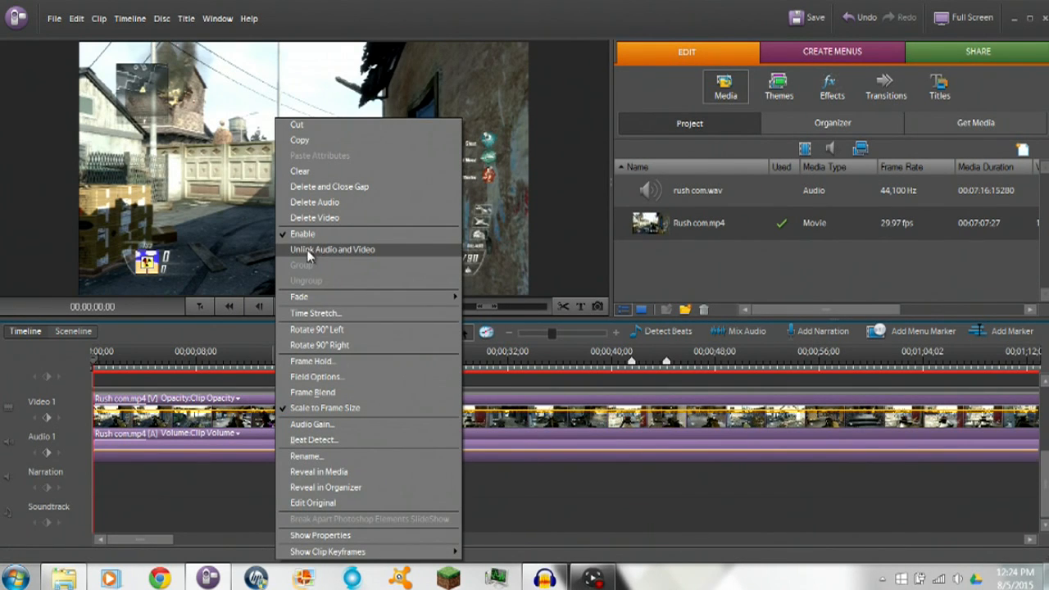
left_click(338, 250)
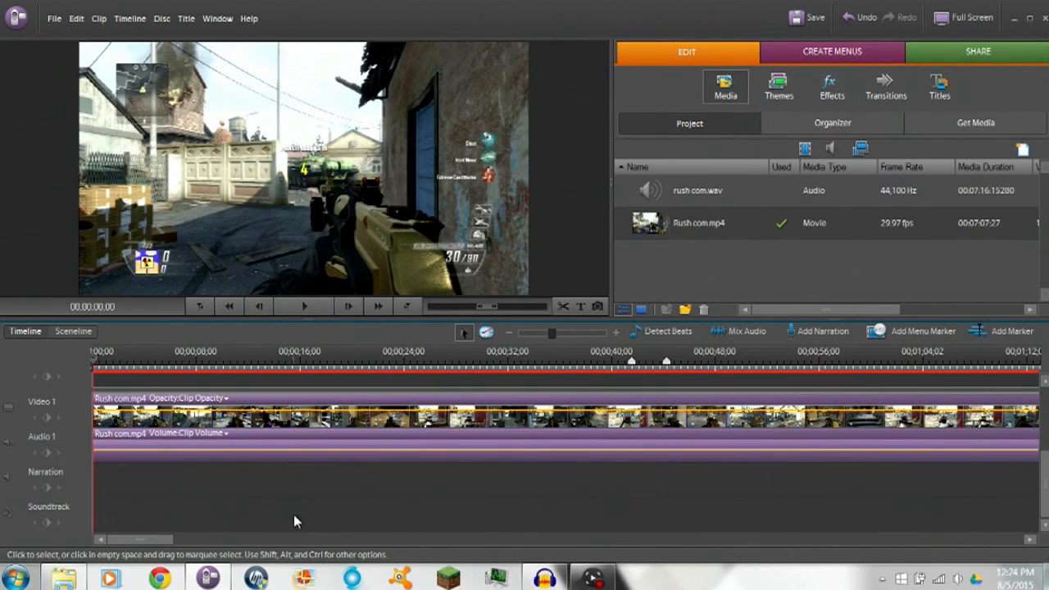
Select the clip's audio and video parts separately to check that they are independent.
left_click(292, 514)
left_click(294, 442)
mouse_move(294, 443)
left_mouse_down()
mouse_move(290, 498)
mouse_move(290, 446)
left_mouse_up()
mouse_move(303, 399)
left_mouse_down()
mouse_move(293, 511)
mouse_move(300, 374)
mouse_move(291, 410)
left_mouse_up()
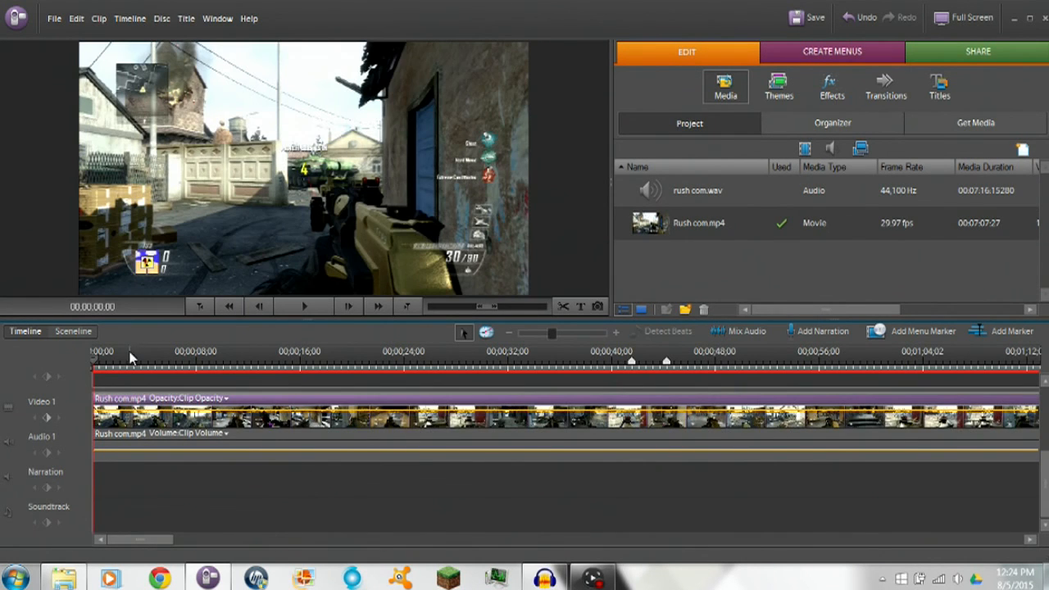
Preview the clip from about 00;00;05;10 to 00;00;10;18 and bring the playhead back to 00;00;05;24.
left_click_drag(91, 361, 162, 365)
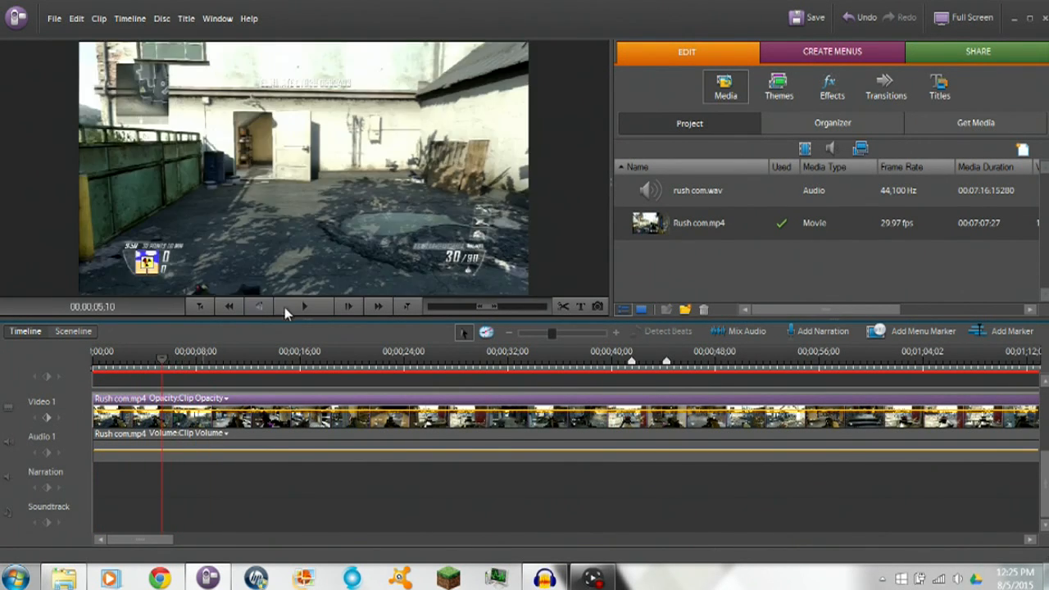
left_click(302, 306)
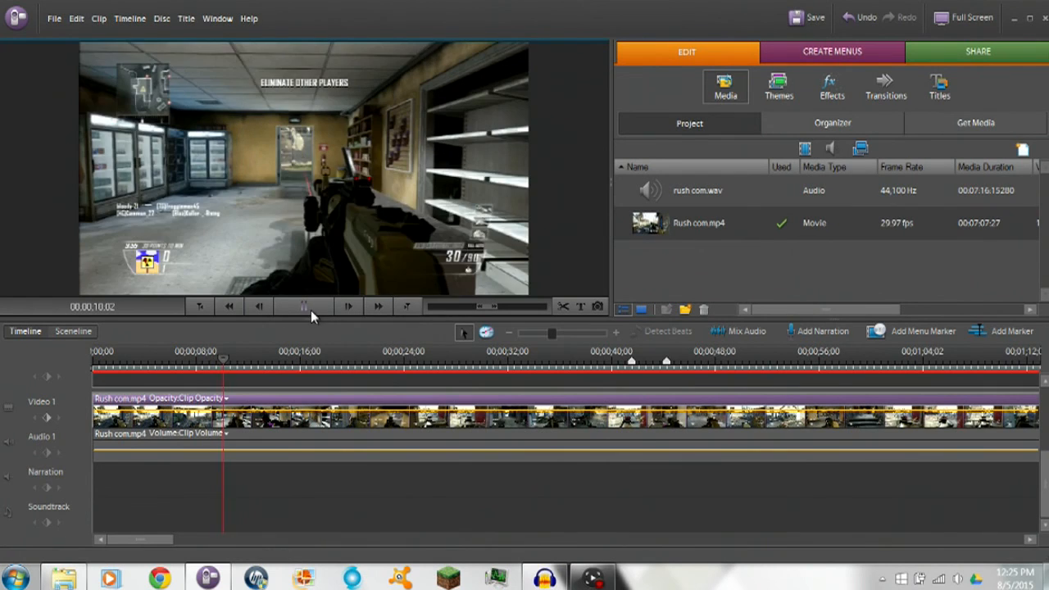
left_click(303, 308)
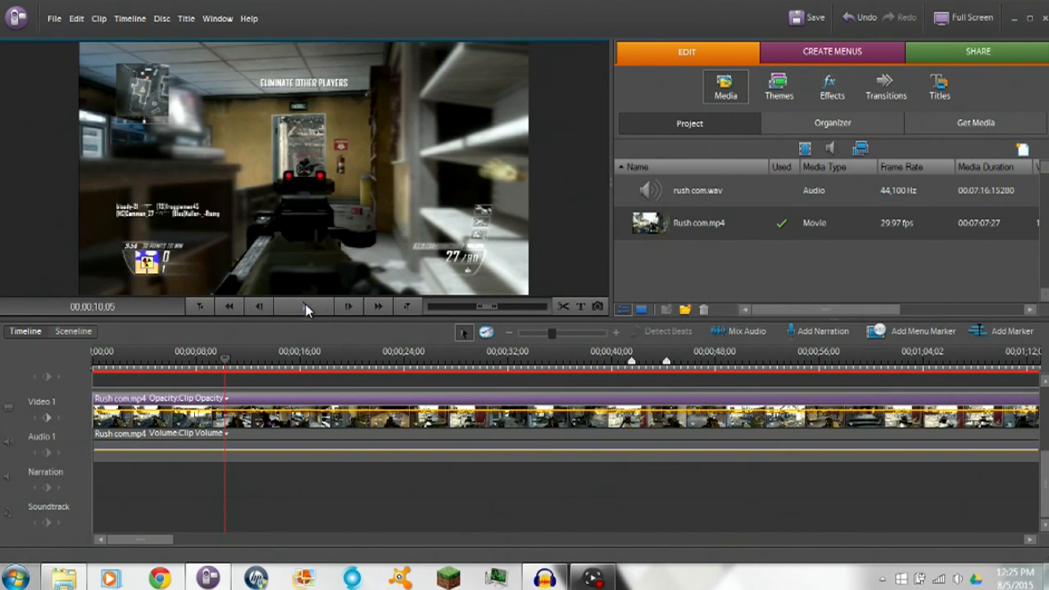
left_click(225, 365)
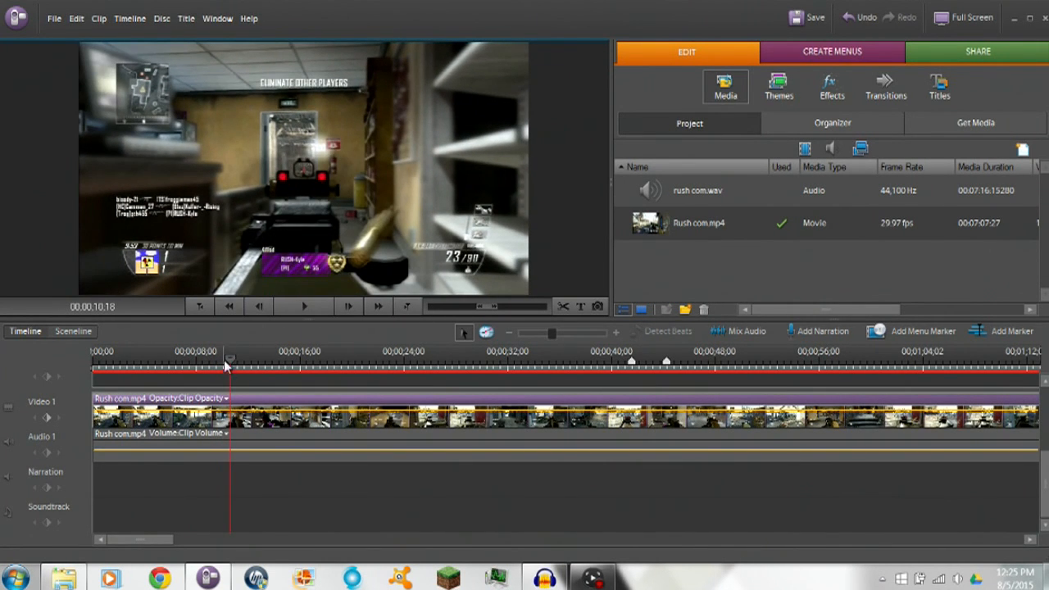
left_click_drag(231, 363, 168, 362)
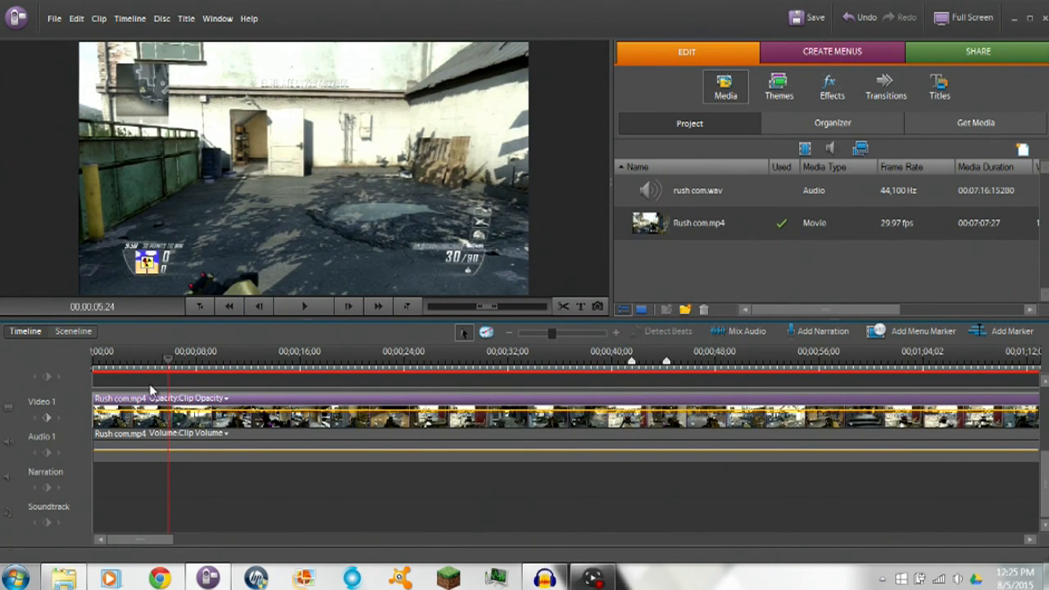
Place a second copy of Rush com.mp4 on Video 1 at about 00;10;59;12 and pull the work area's end back near the timeline start.
left_click_drag(135, 538, 423, 539)
left_click_drag(554, 332, 483, 333)
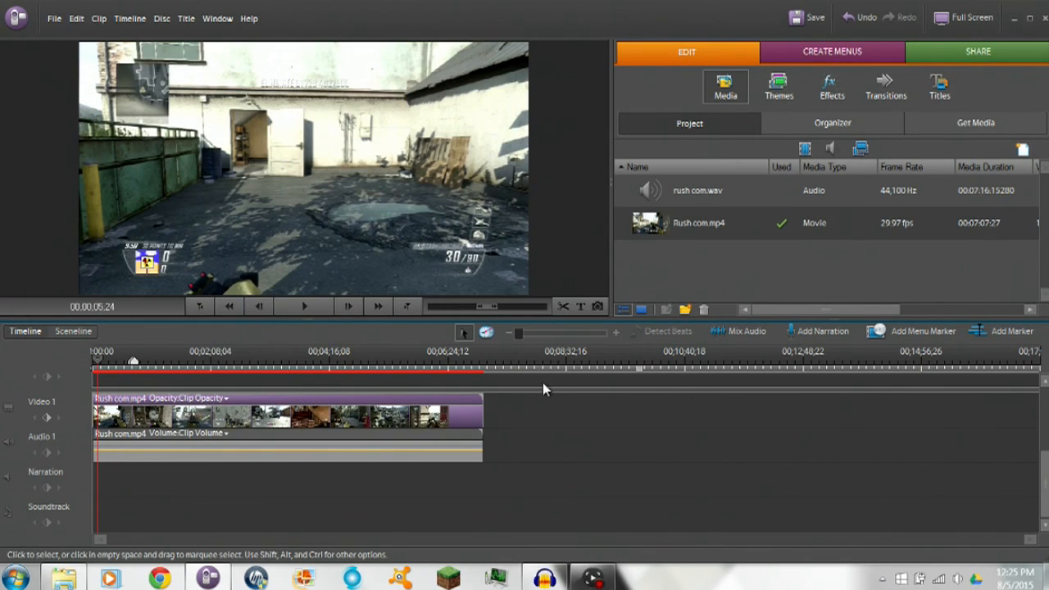
left_click_drag(680, 237, 701, 457)
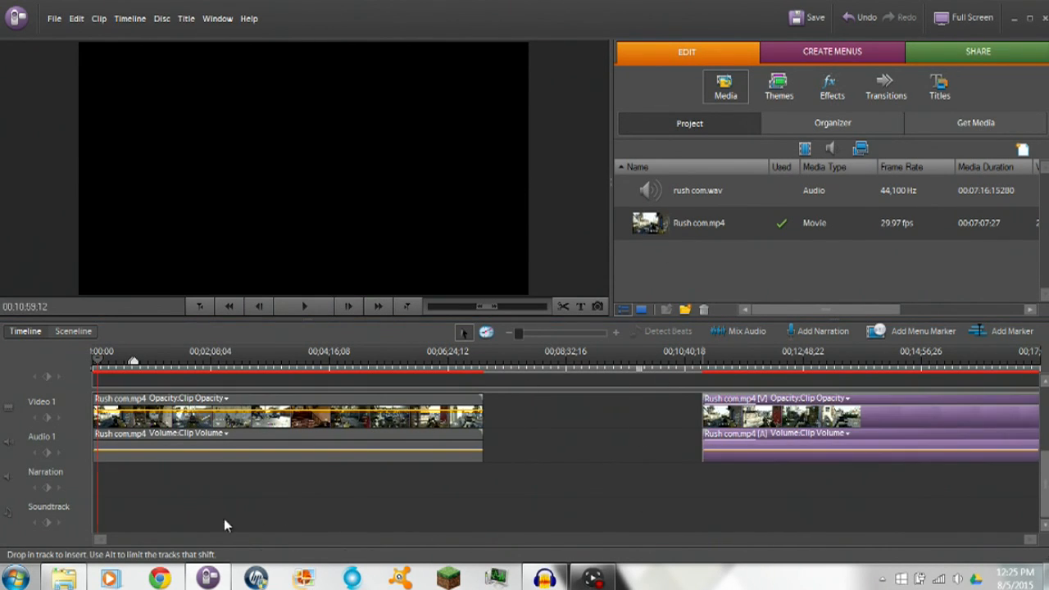
left_click_drag(221, 539, 583, 539)
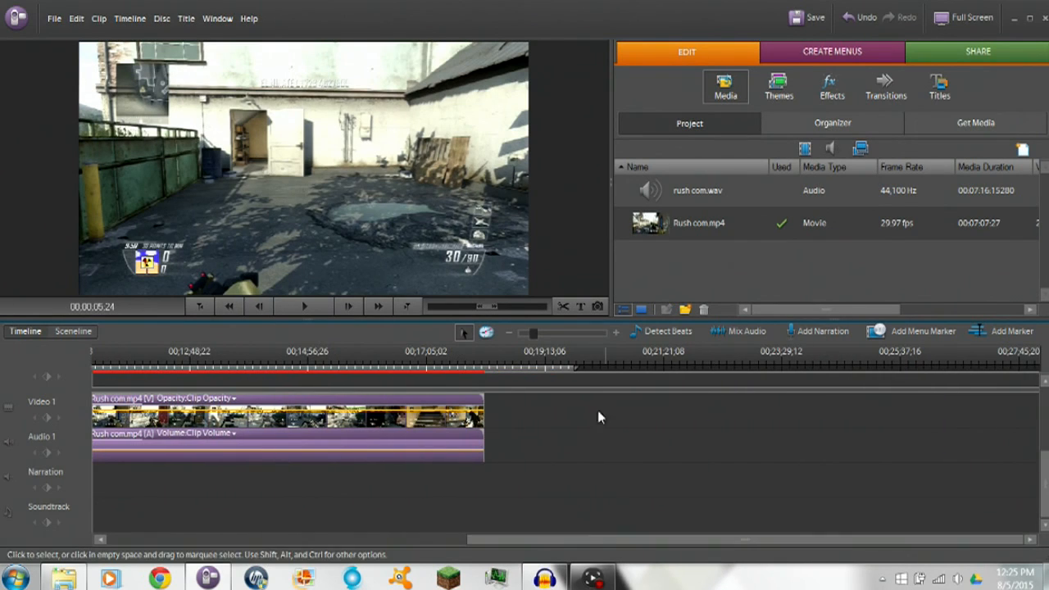
left_click_drag(576, 367, 116, 390)
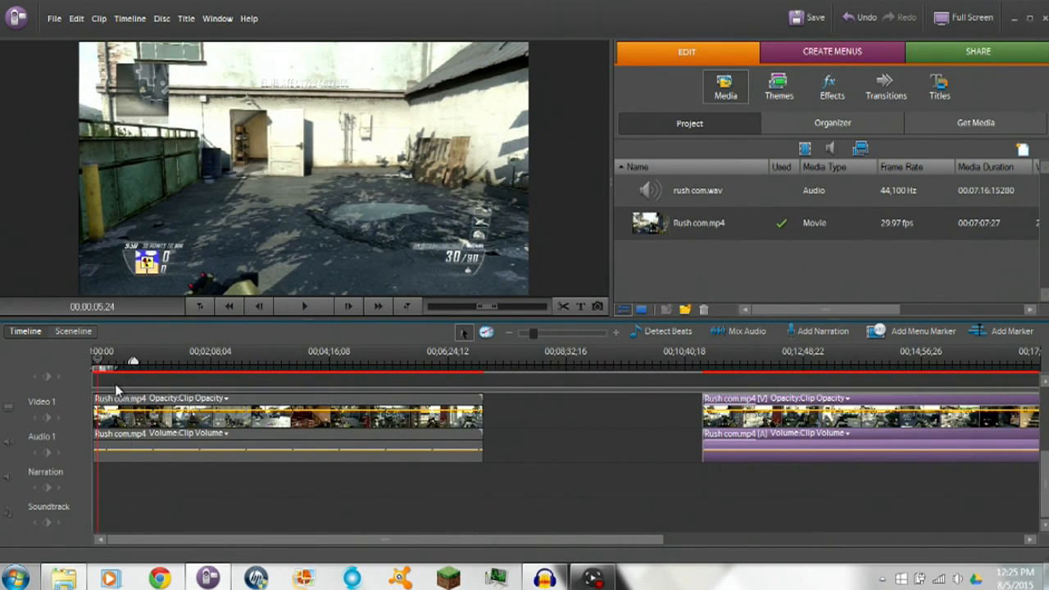
Delete the second Rush com.mp4 clip and close its gap.
left_click(777, 400)
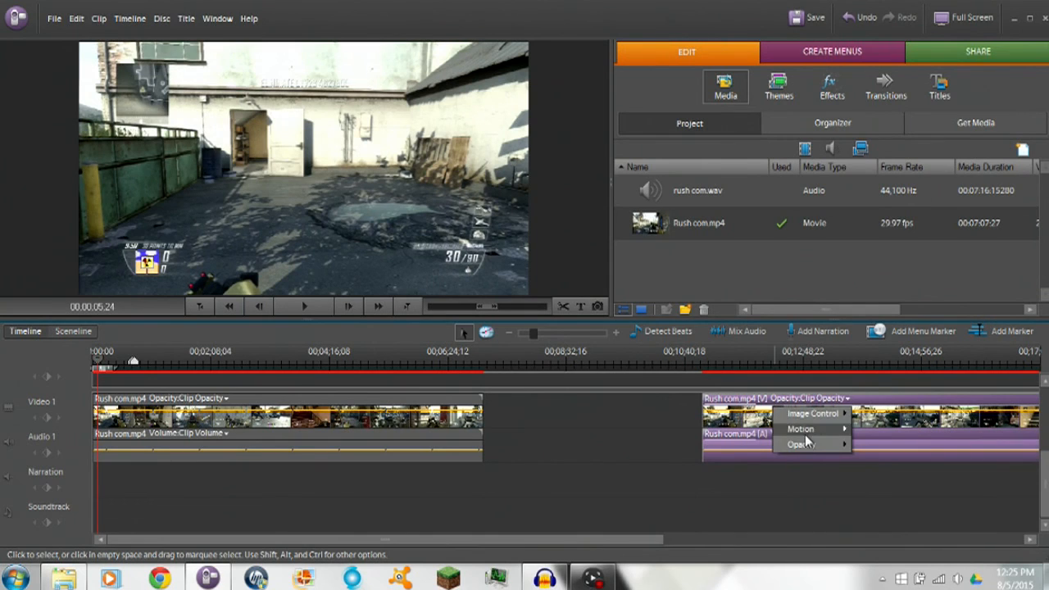
right_click(726, 405)
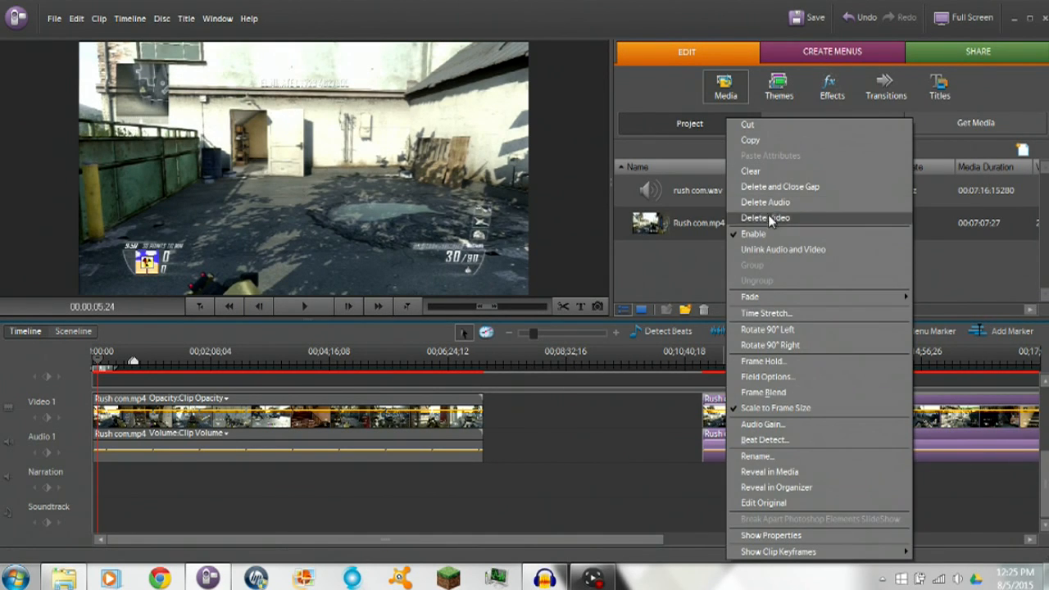
left_click(779, 186)
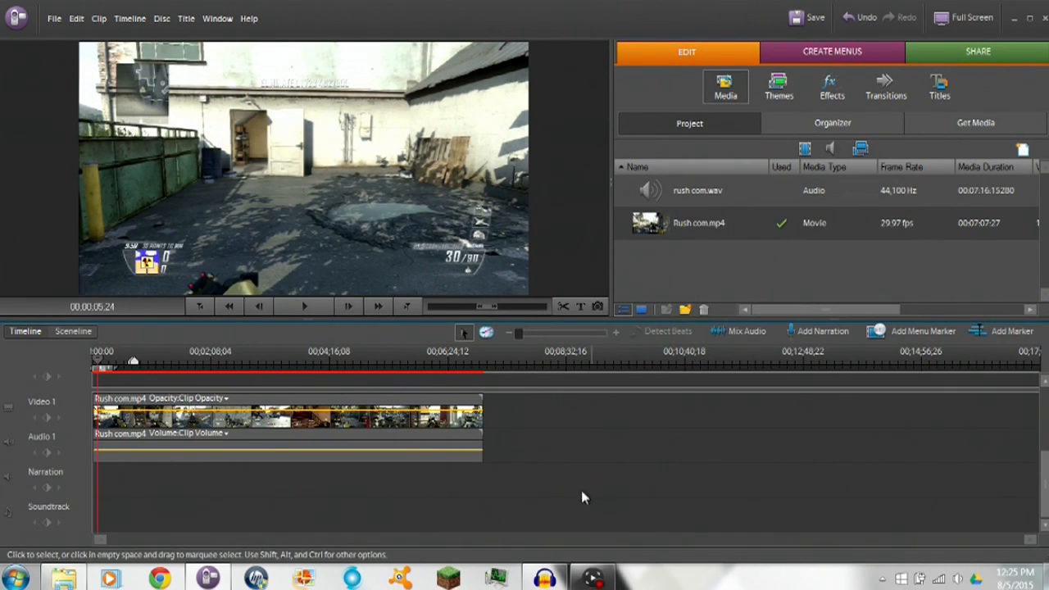
Shorten the work area so that it ends about 13 seconds into the timeline.
left_click_drag(527, 336, 551, 333)
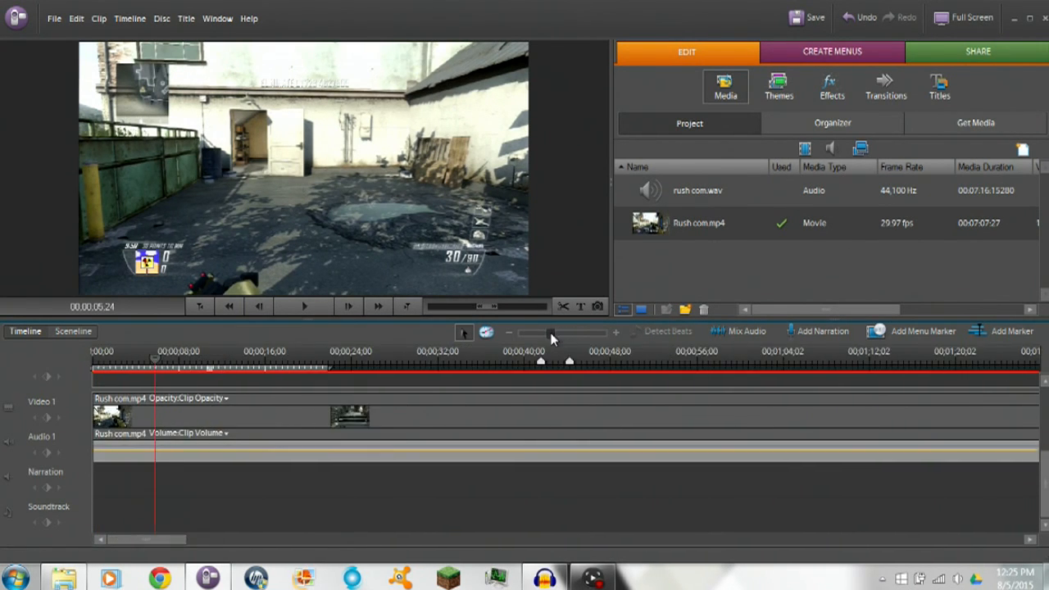
mouse_move(156, 363)
left_mouse_down()
mouse_move(251, 368)
mouse_move(223, 361)
left_mouse_up()
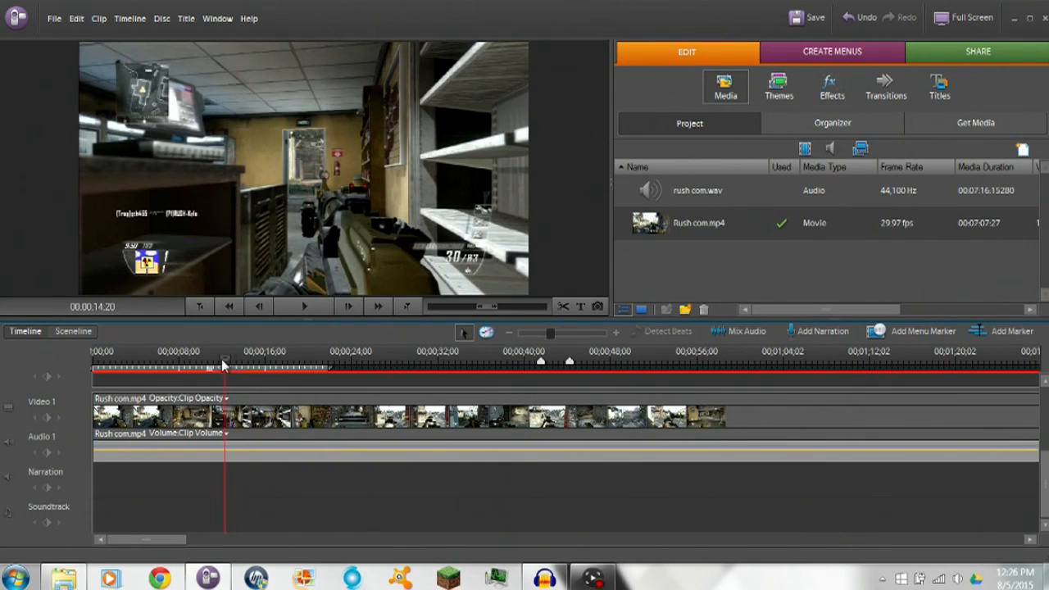
mouse_move(330, 367)
left_mouse_down()
mouse_move(152, 376)
mouse_move(234, 372)
left_mouse_up()
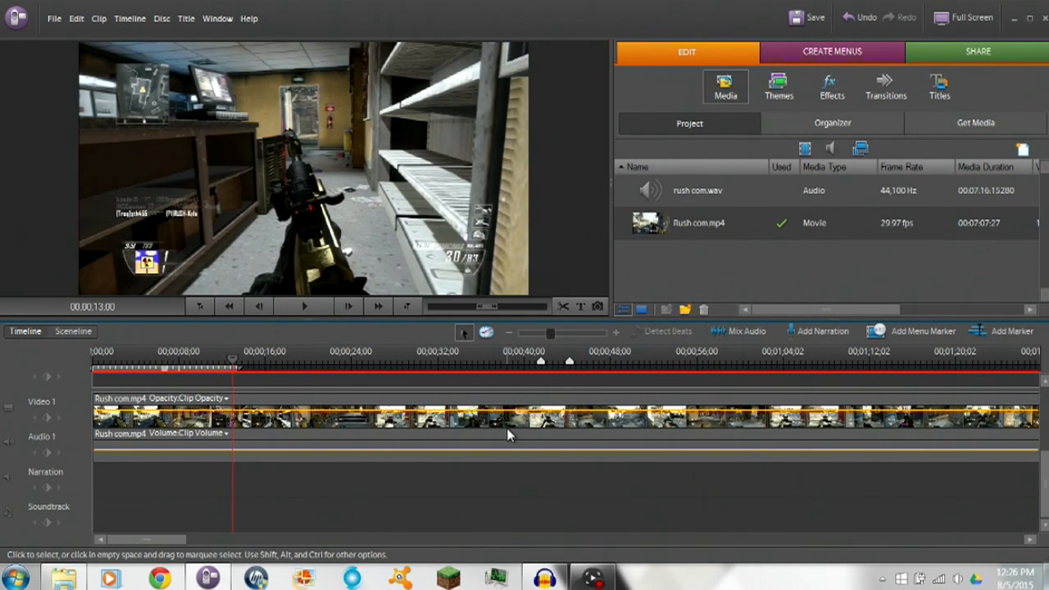
Render the work area, stop the resulting playback, and move the playhead back to 00;00;06;14.
left_click(134, 23)
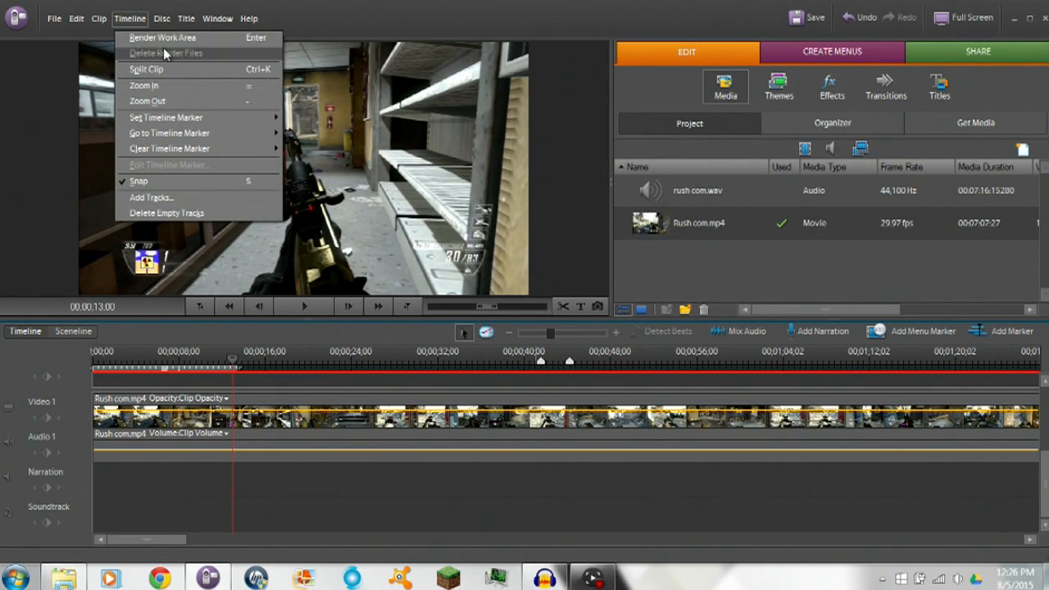
left_click(166, 37)
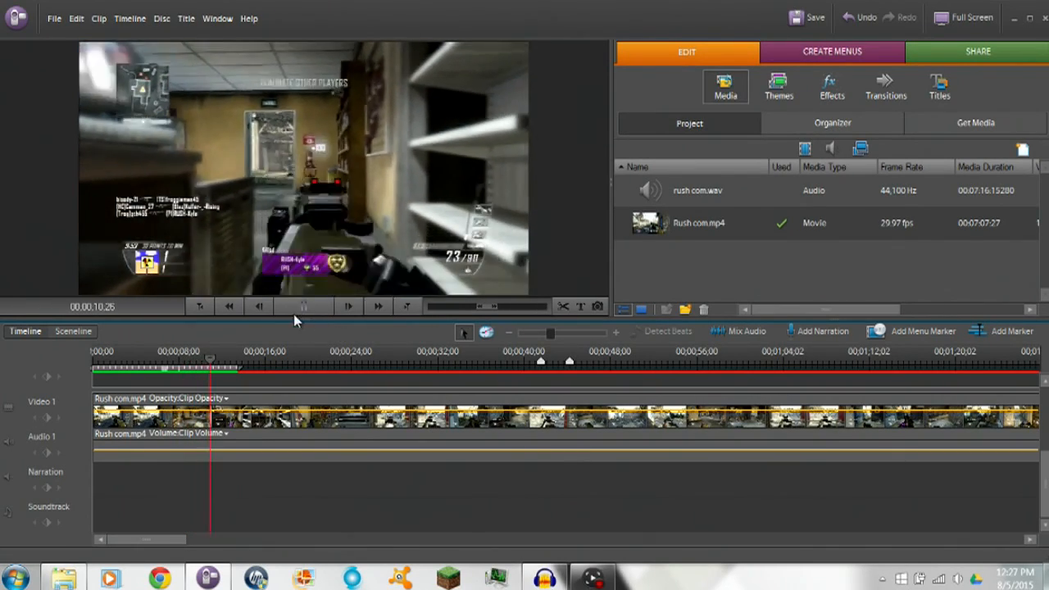
left_click(304, 306)
left_click_drag(214, 363, 162, 359)
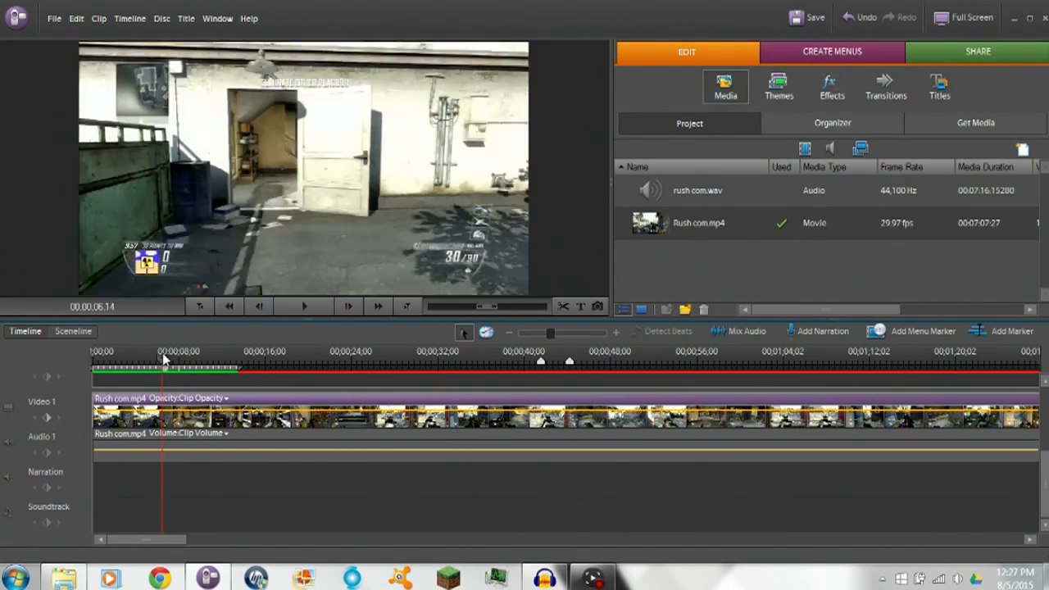
Play the gameplay from 00;00;06;14 and examine it frame by frame between about 00;00;07;20 and 00;00;08;10.
left_click(308, 310)
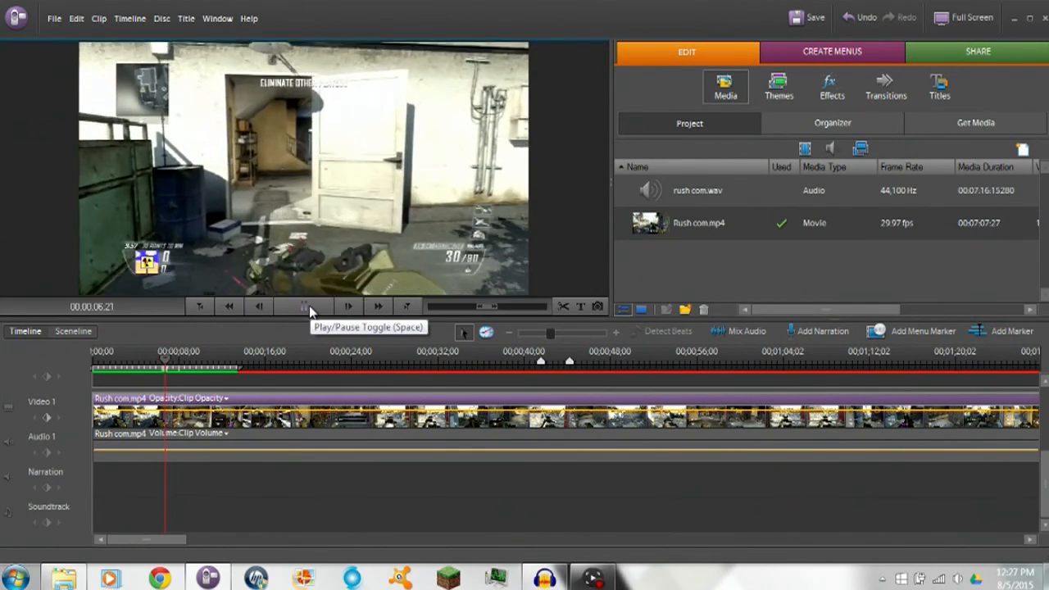
left_click(310, 308)
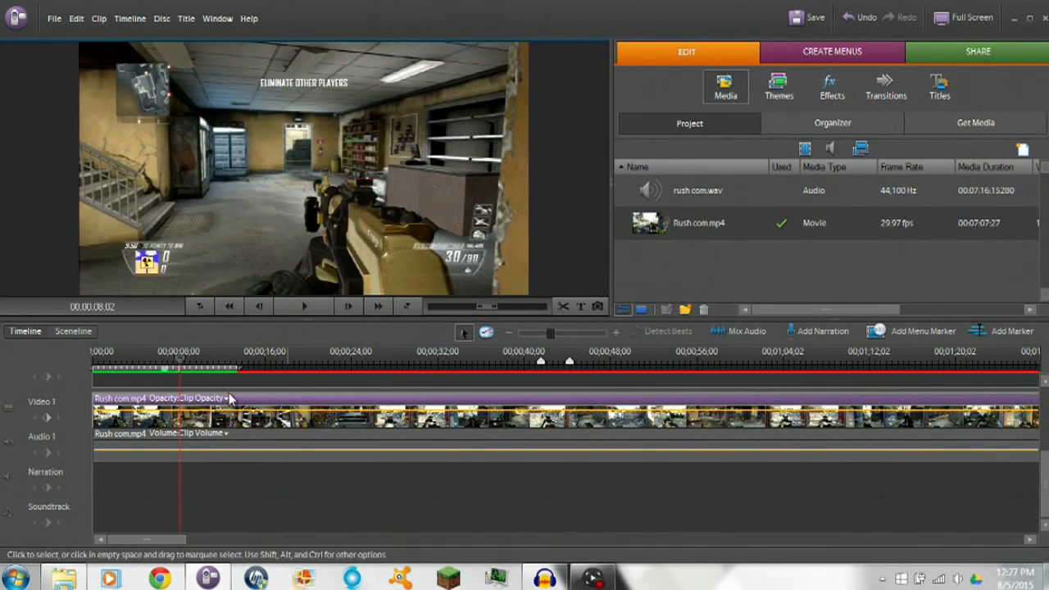
left_click(178, 364)
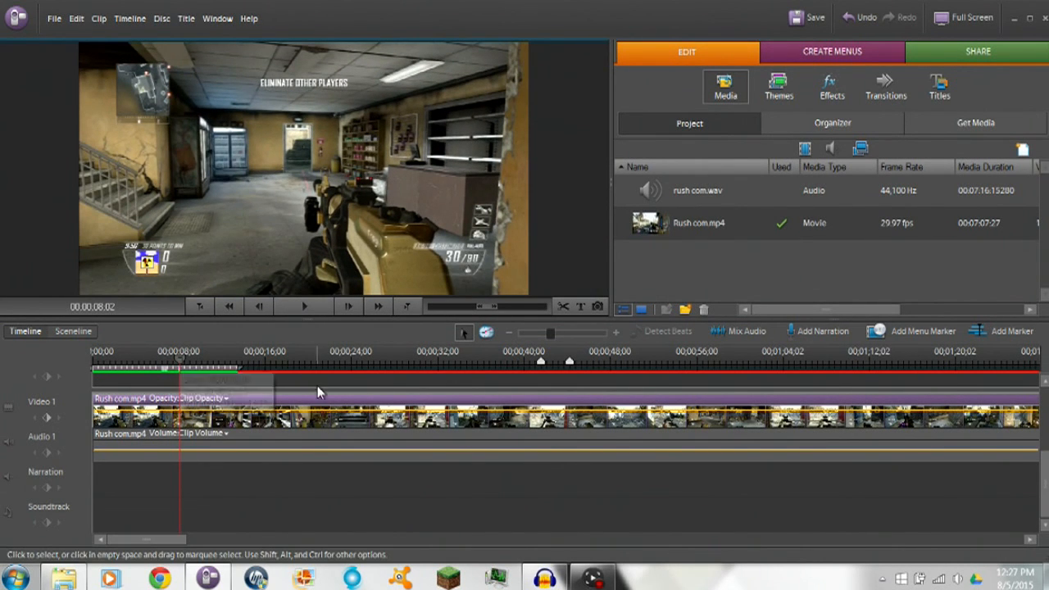
key("Left")
key("Left")
key("Left")
key("Left")
key("Left")
key("Left")
key("Left")
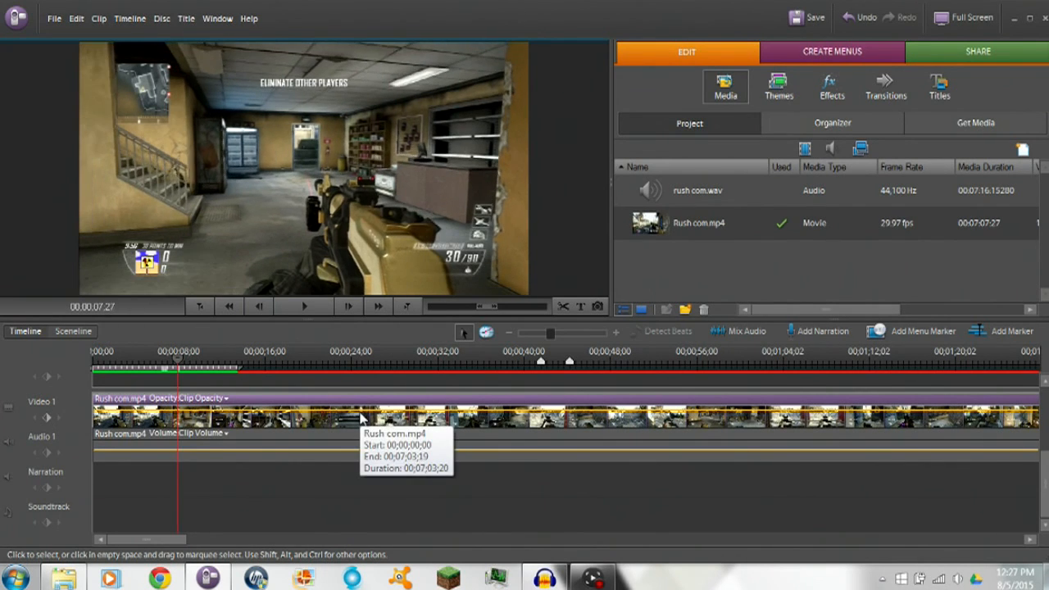
key("Left")
key("Left")
key("Left")
key("Left")
key("Left")
key("Left")
key("Left")
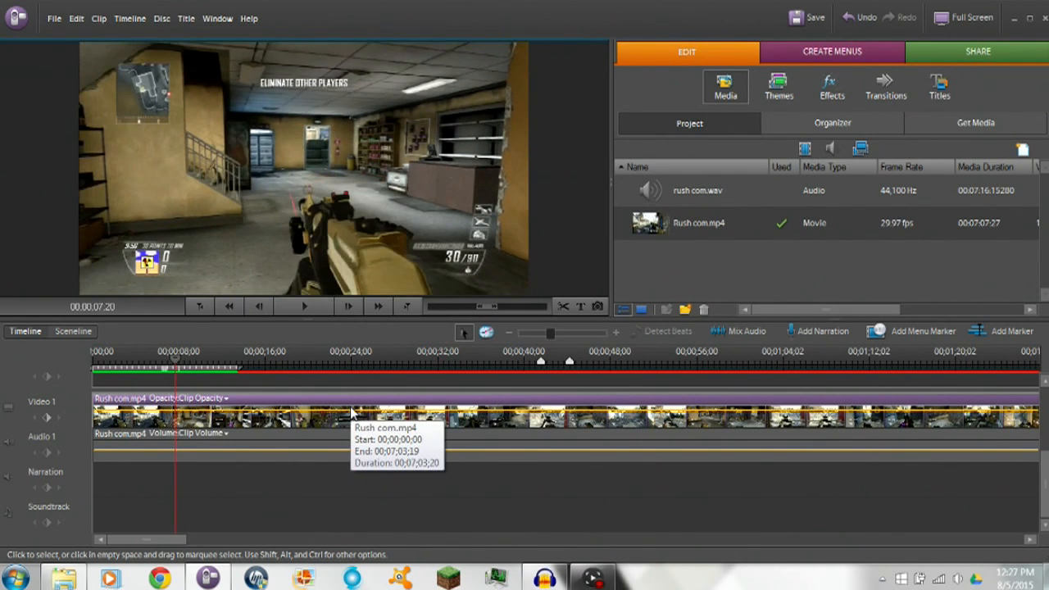
key("Right")
key("Right")
key("Right")
key("Right")
key("Right")
key("Right")
key("Right")
key("Right")
key("Right")
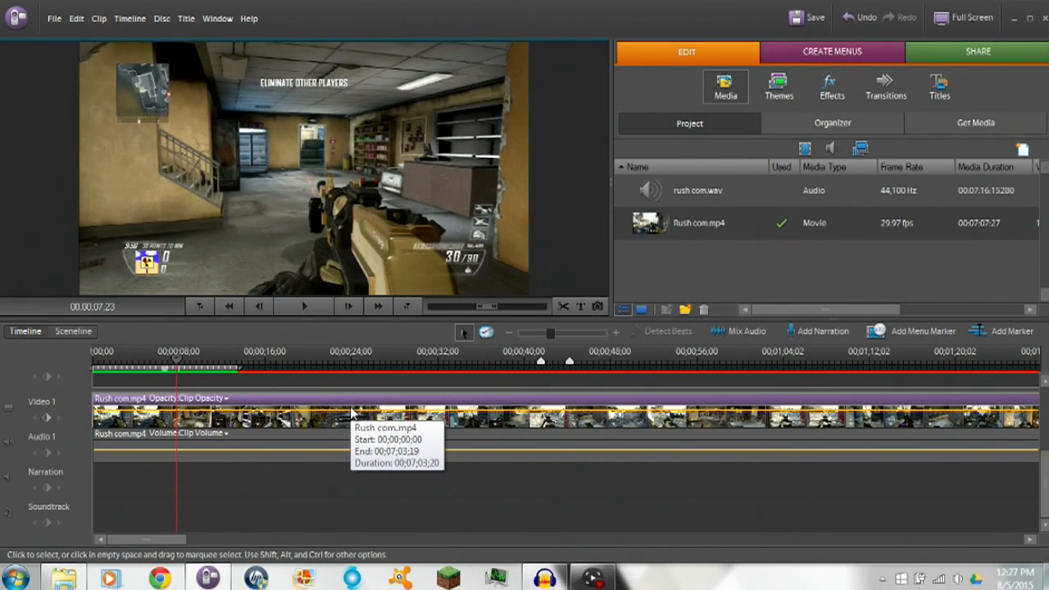
key("Right")
key("Right")
key("Right")
key("Right")
key("Right")
key("Right")
key("Right")
key("Right")
key("Right")
key("Right")
key("Right")
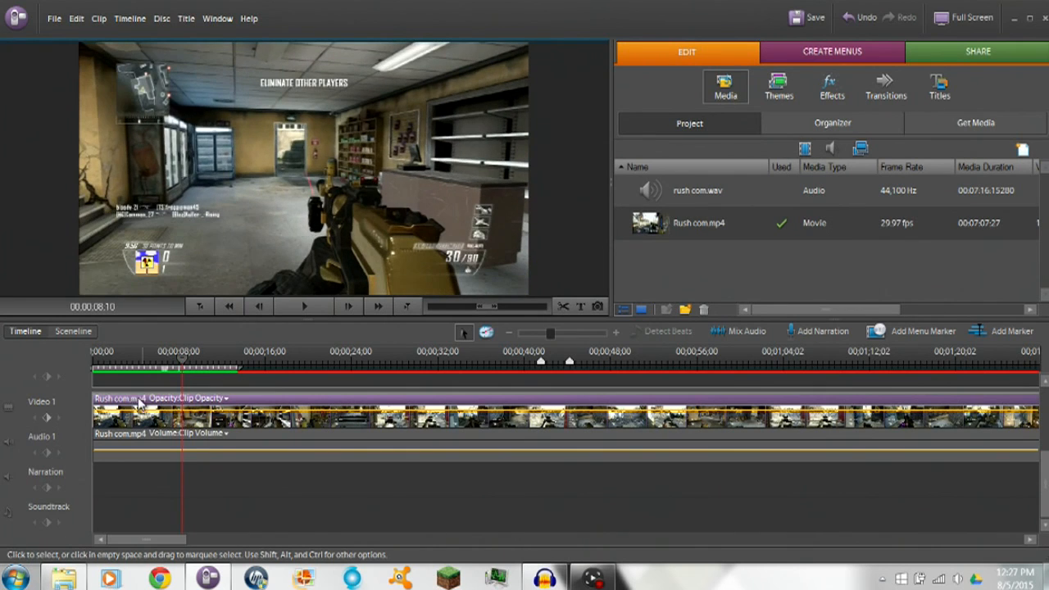
Replay the gameplay from about 00;00;05;12 and move the playhead back frame by frame to 00;00;07;24.
left_click_drag(180, 361, 148, 363)
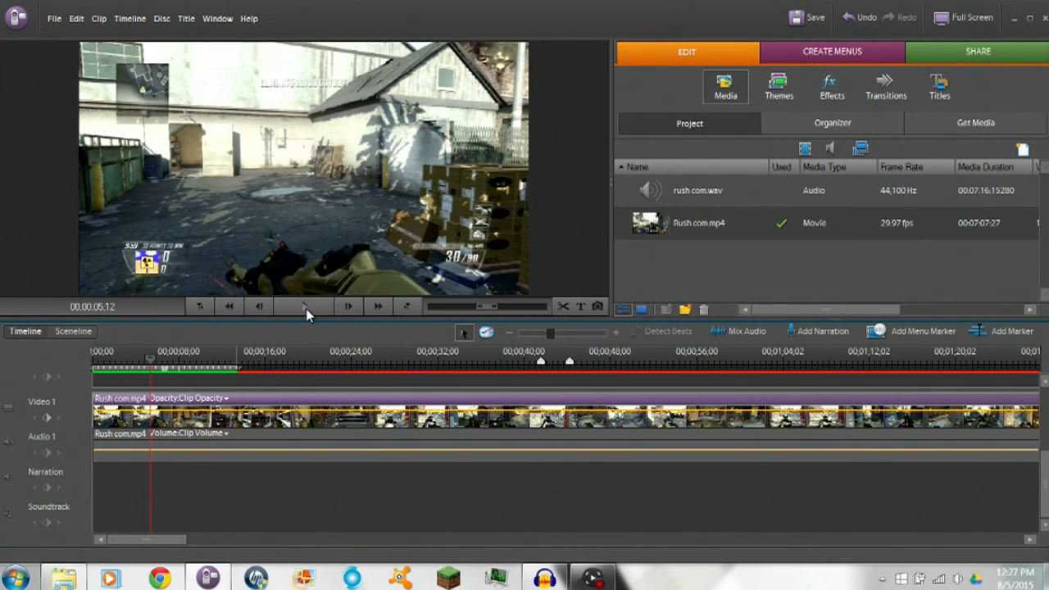
left_click(305, 316)
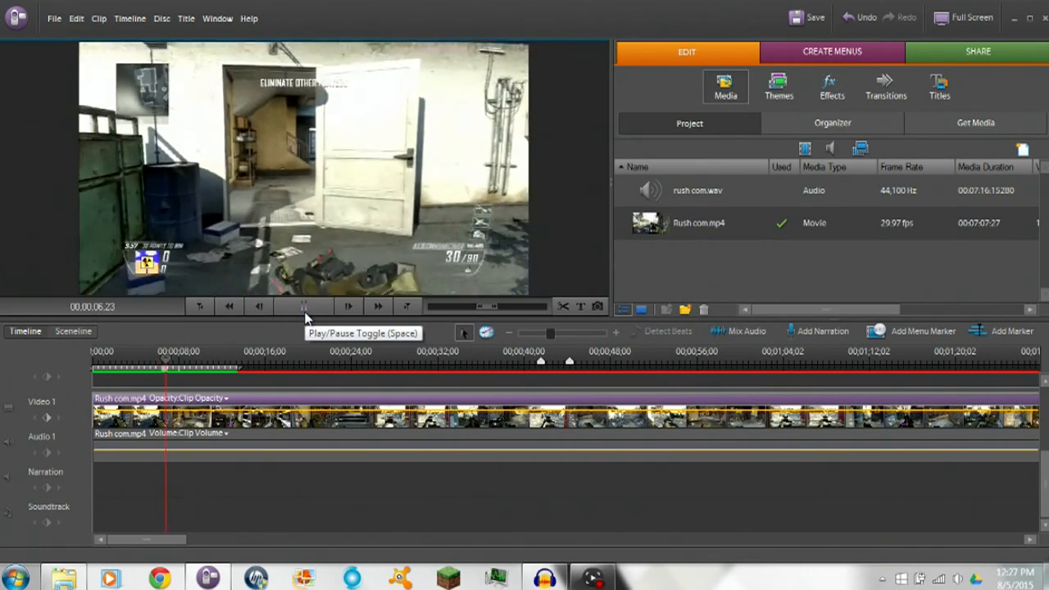
left_click(305, 317)
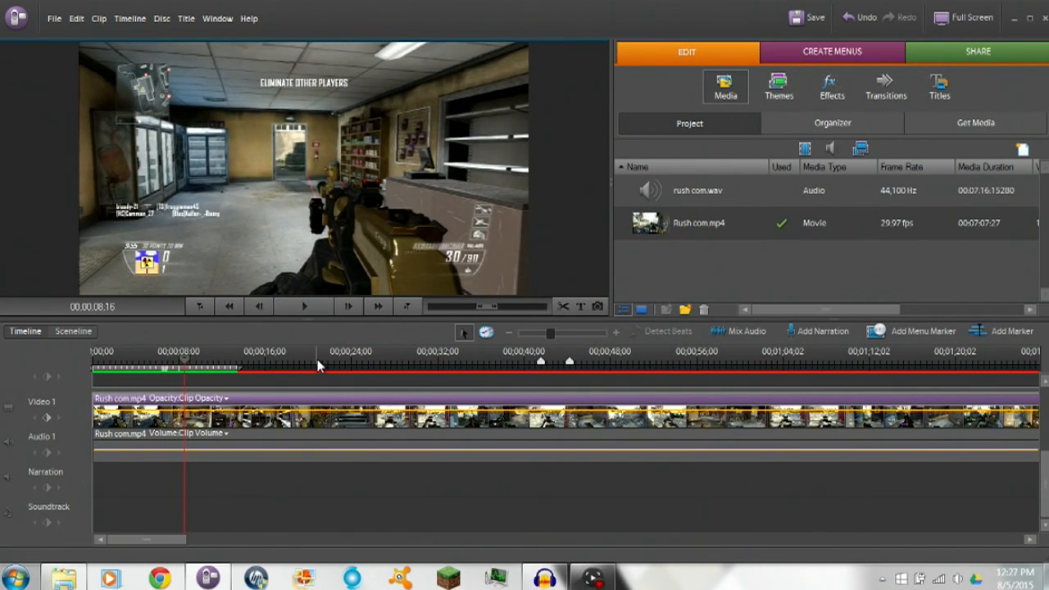
key("Left")
key("Left")
key("Left")
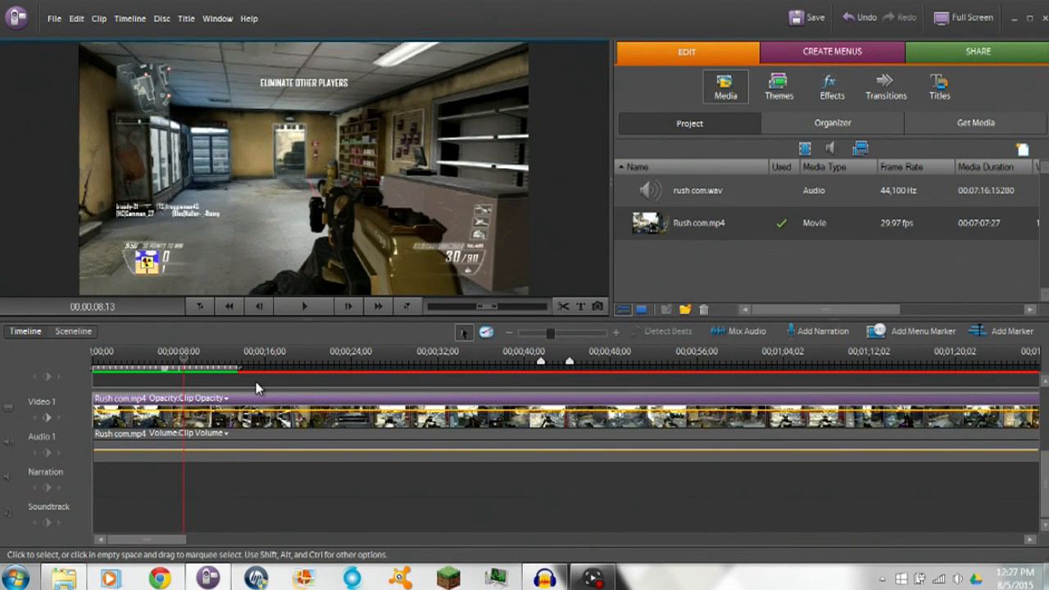
key("Left")
key("Left")
key("Left")
key("Left")
key("Left")
key("Left")
key("Left")
key("Left")
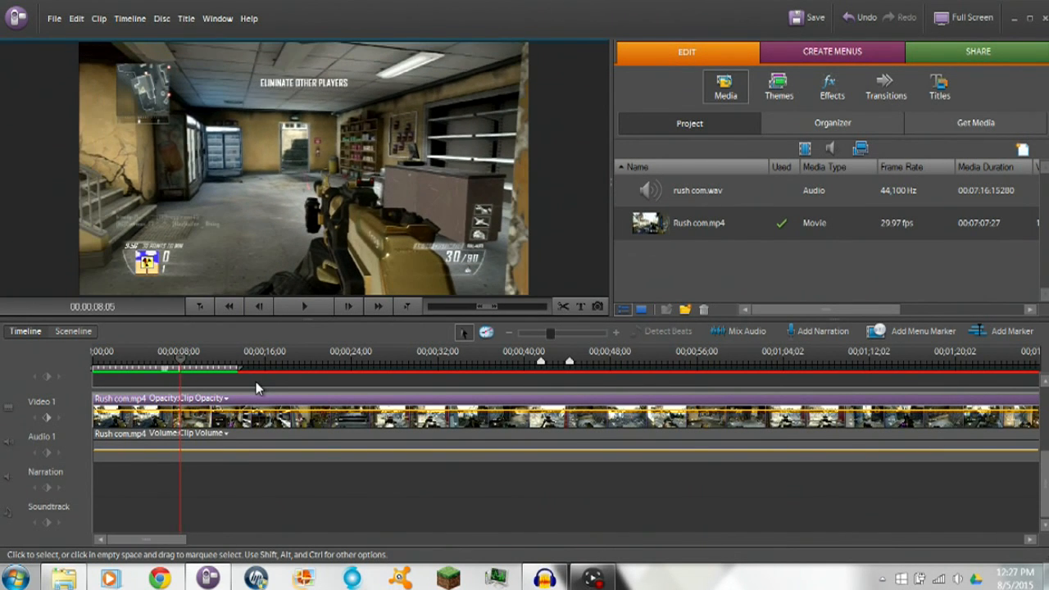
key("Left")
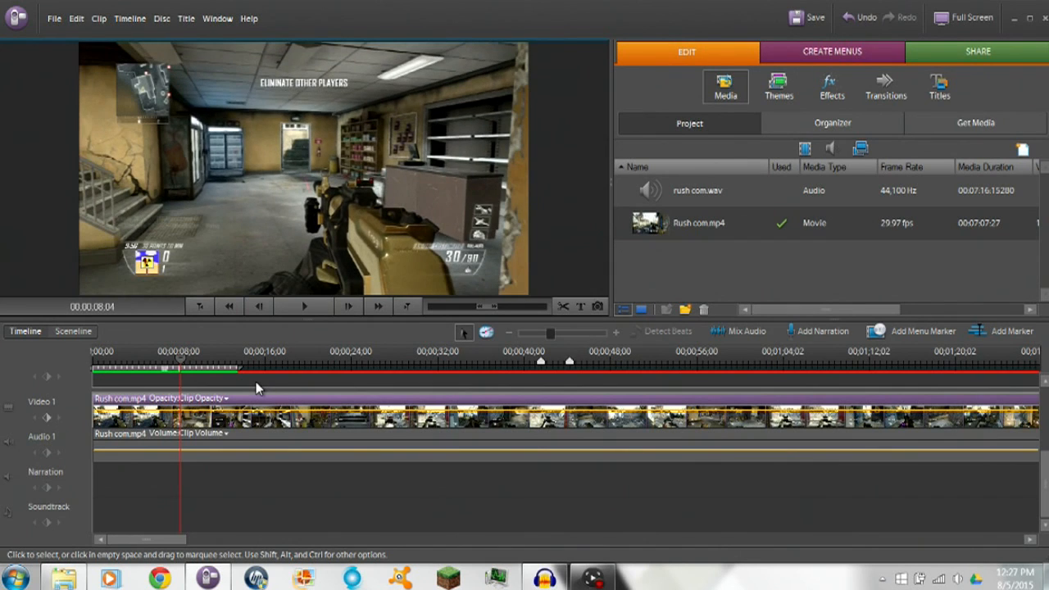
key("Left")
key("Left")
key("Left")
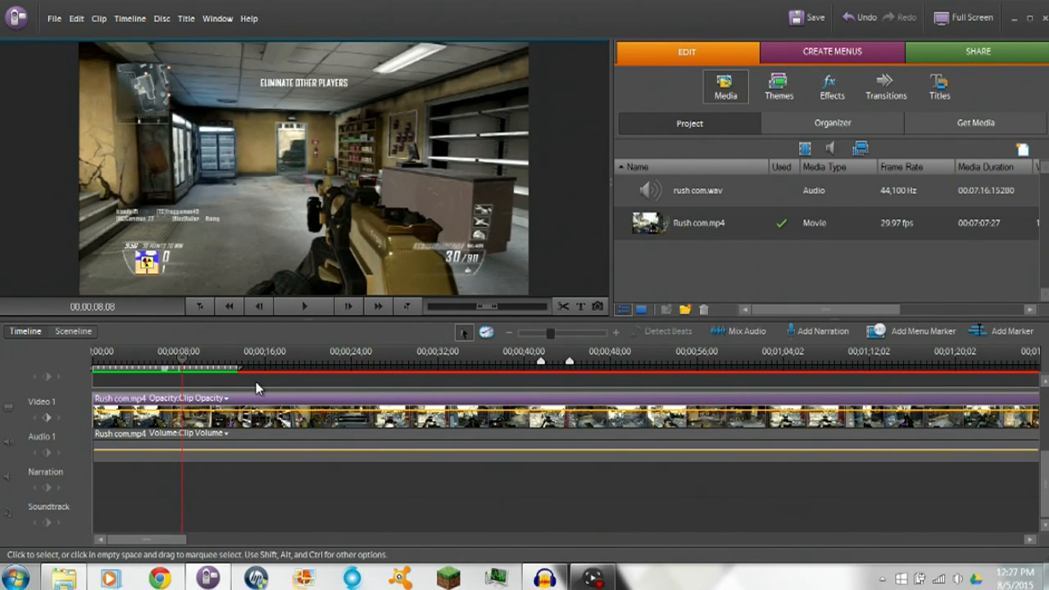
key("Left")
key("Left")
key("Left")
key("Left")
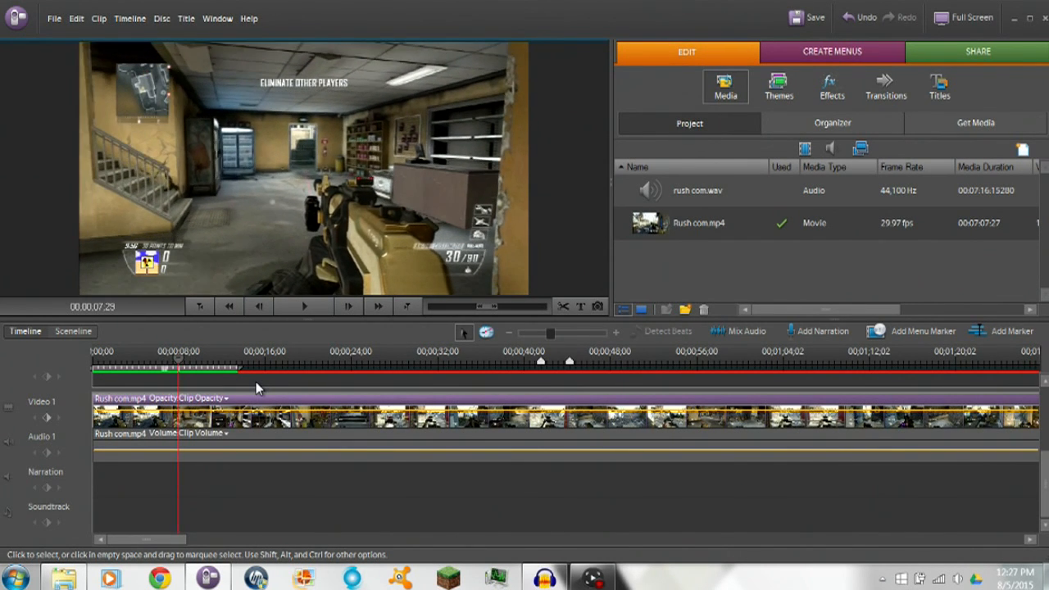
key("Left")
key("Left")
key("Left")
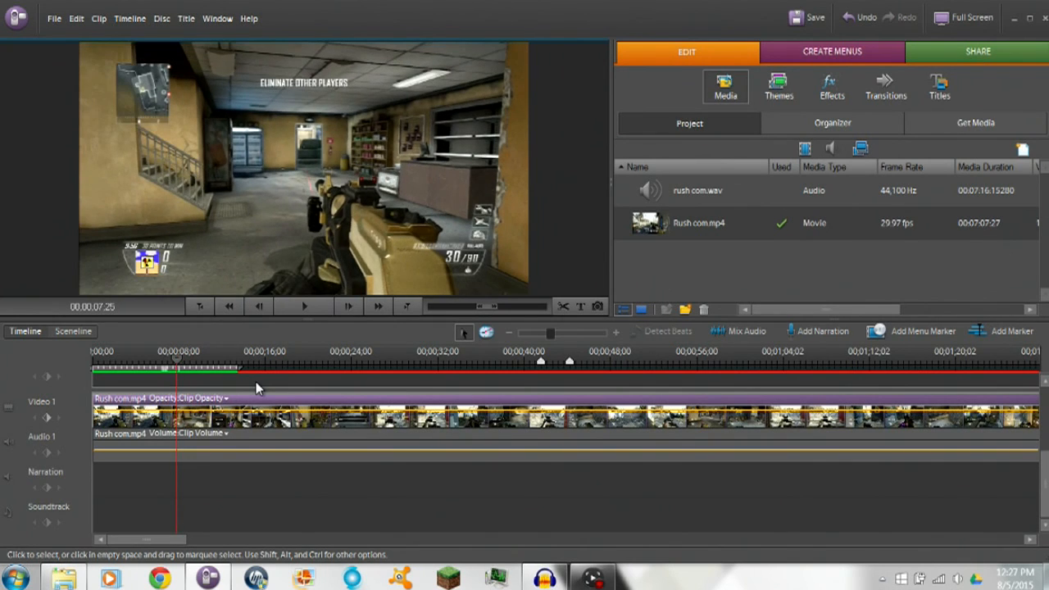
key("Left")
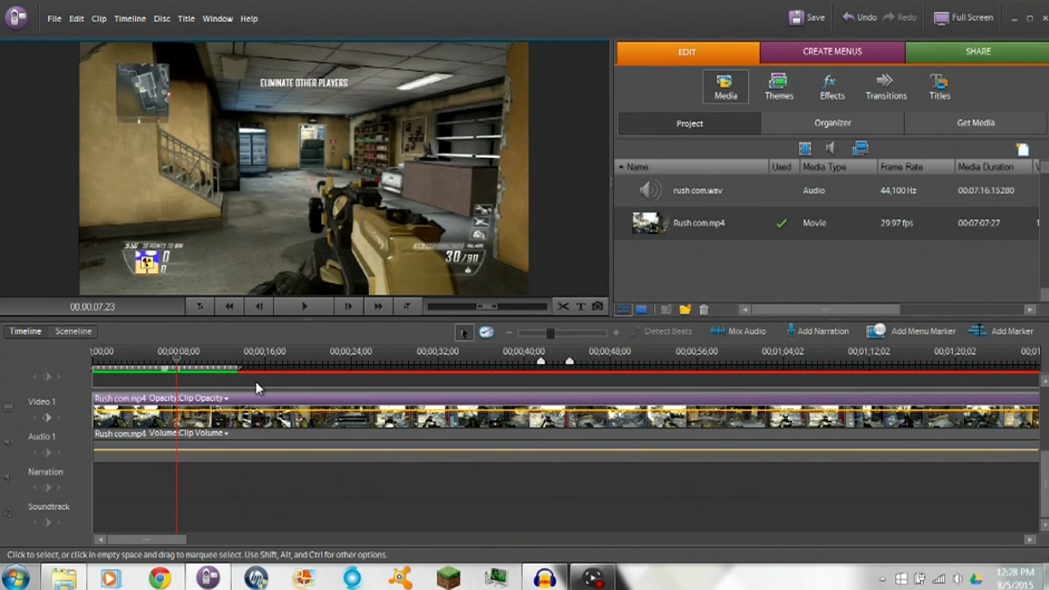
key("Left")
key("Right")
key("Right")
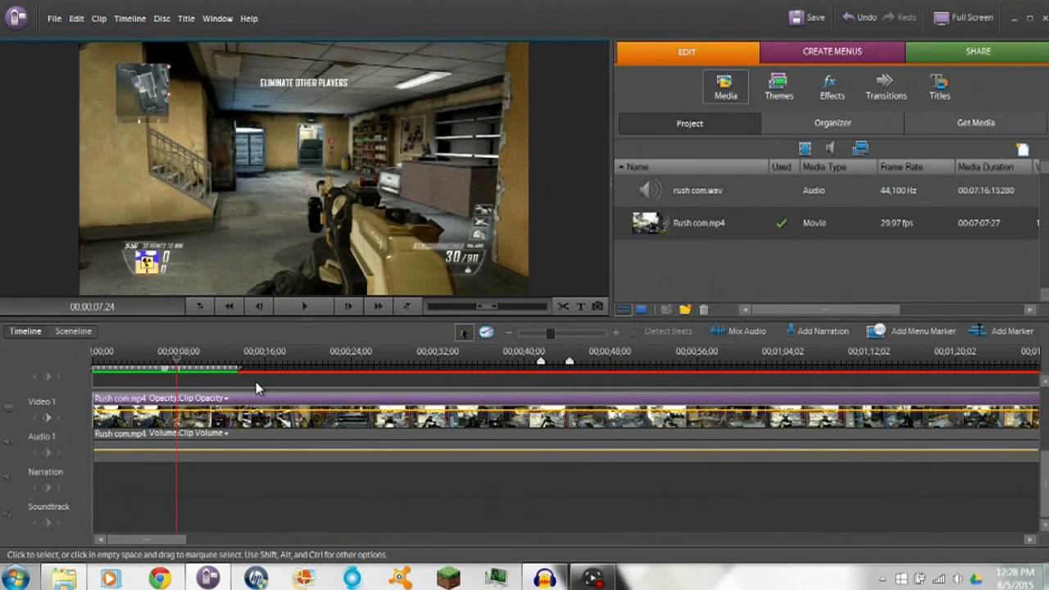
Select only the Rush com.mp4 audio clip on Audio 1 and split it at 00;00;07;24.
left_click(211, 434)
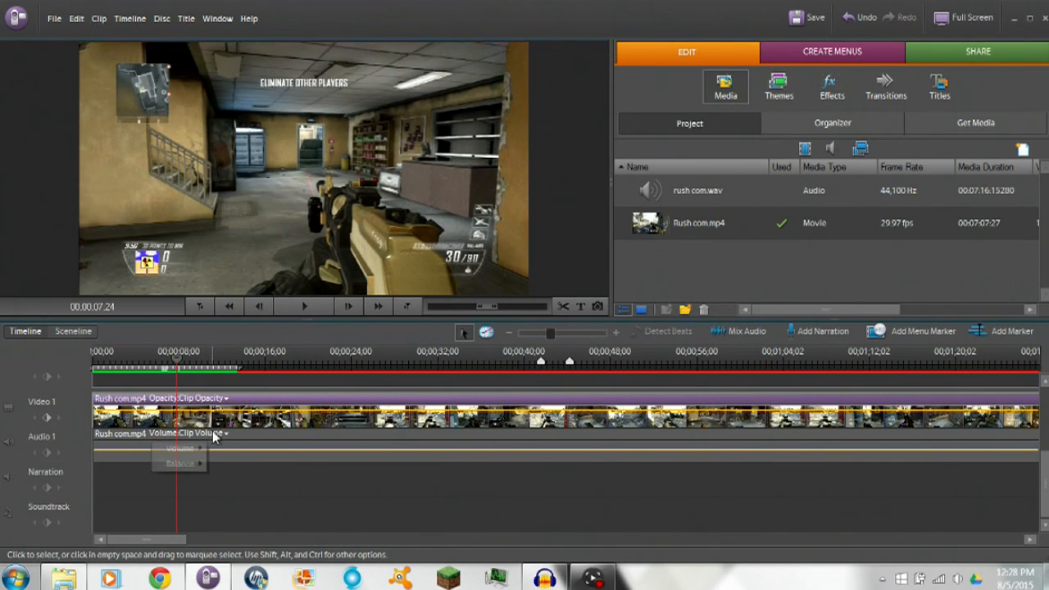
left_click(238, 443)
left_click(239, 444)
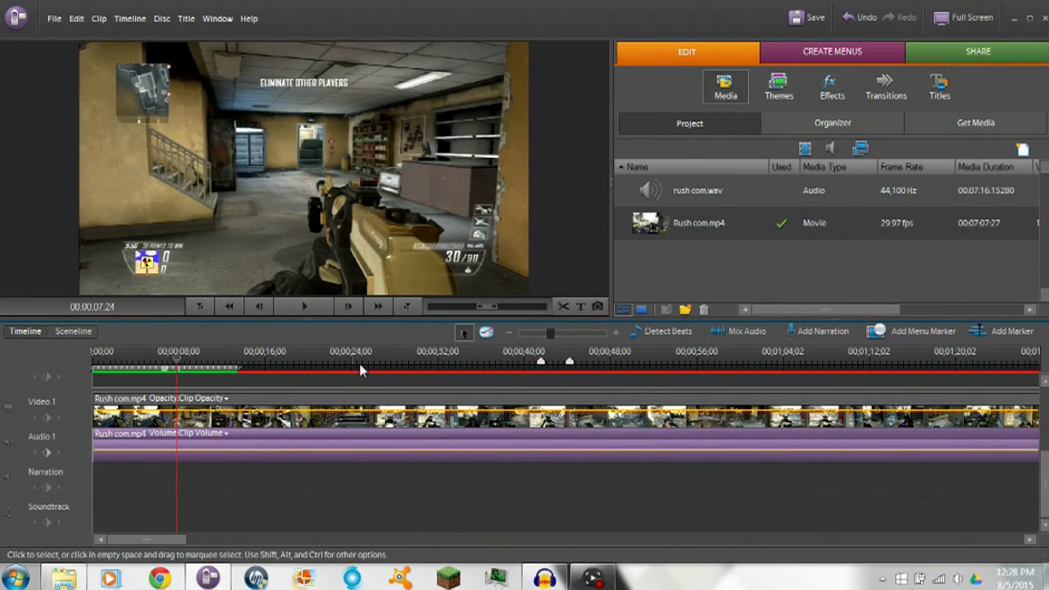
left_click(562, 307)
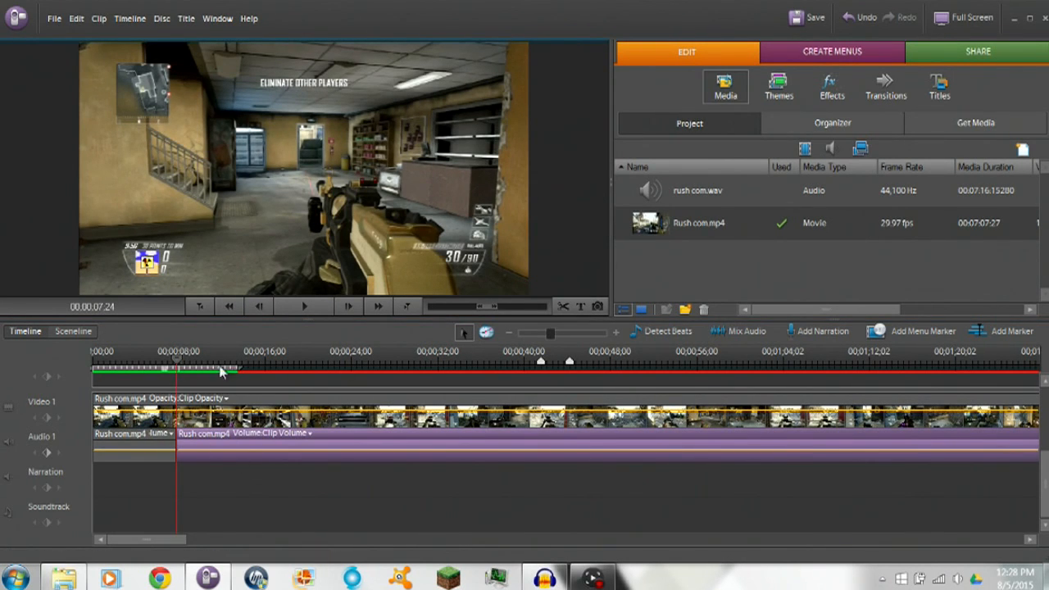
Advance the playhead to the frame of the first gunshot at 00;00;10;00 and split the Video 1 clip there.
left_click(306, 305)
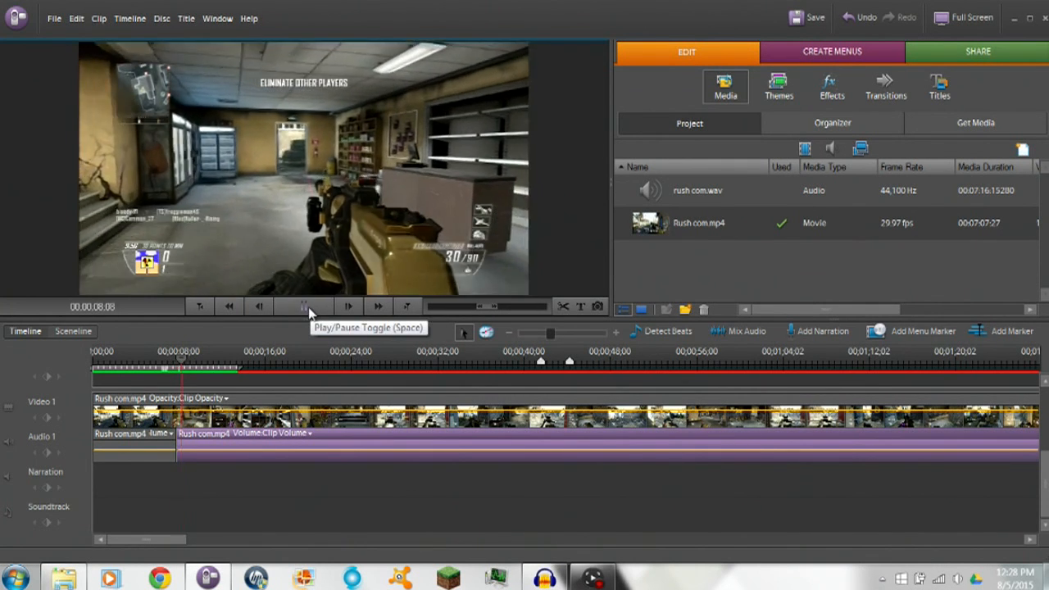
left_click(306, 309)
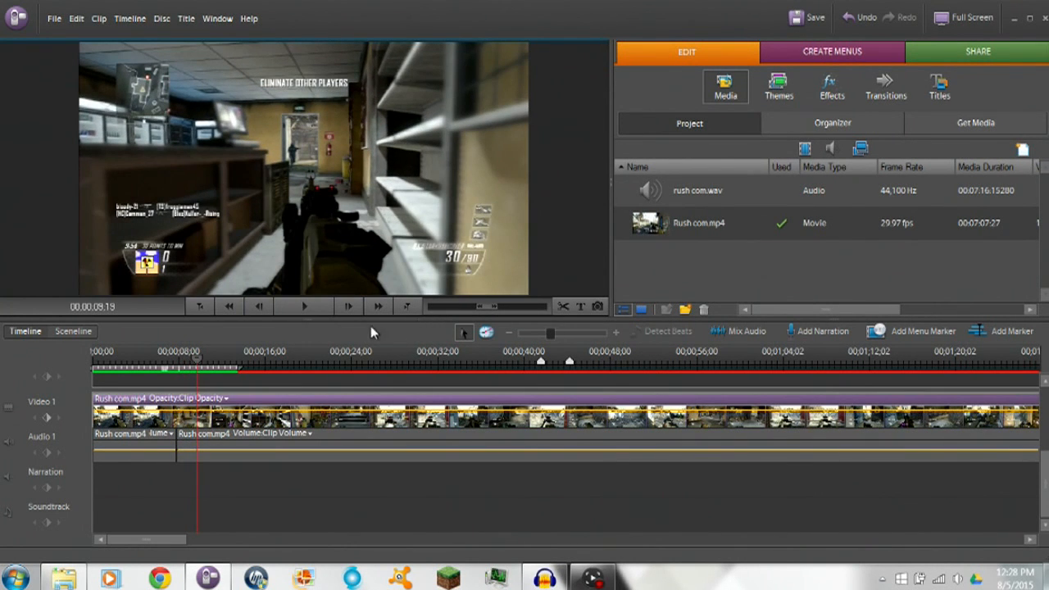
key("Right")
key("Right")
key("Right")
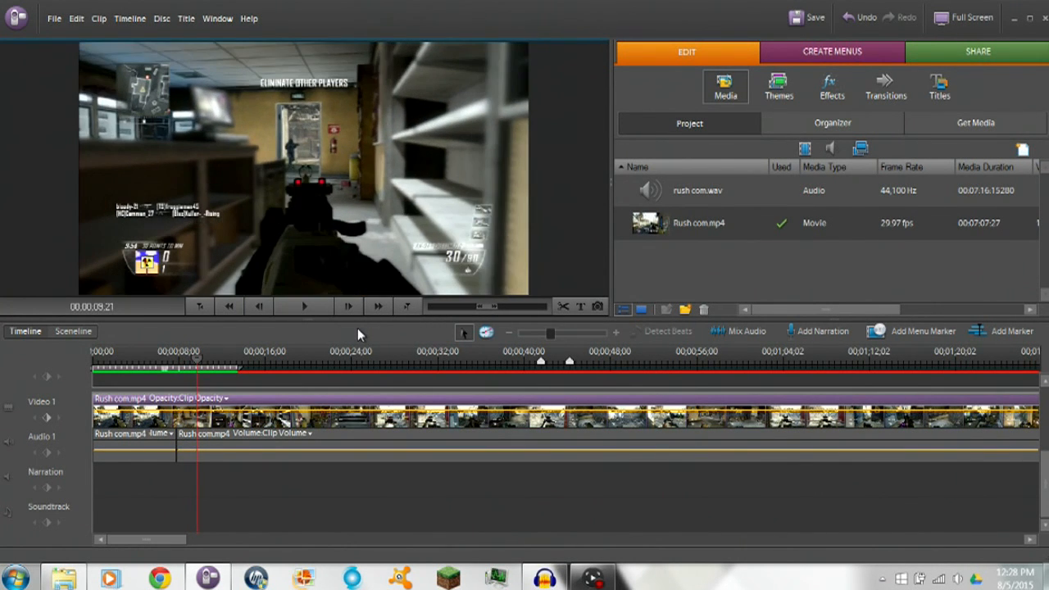
key("Right")
key("Right")
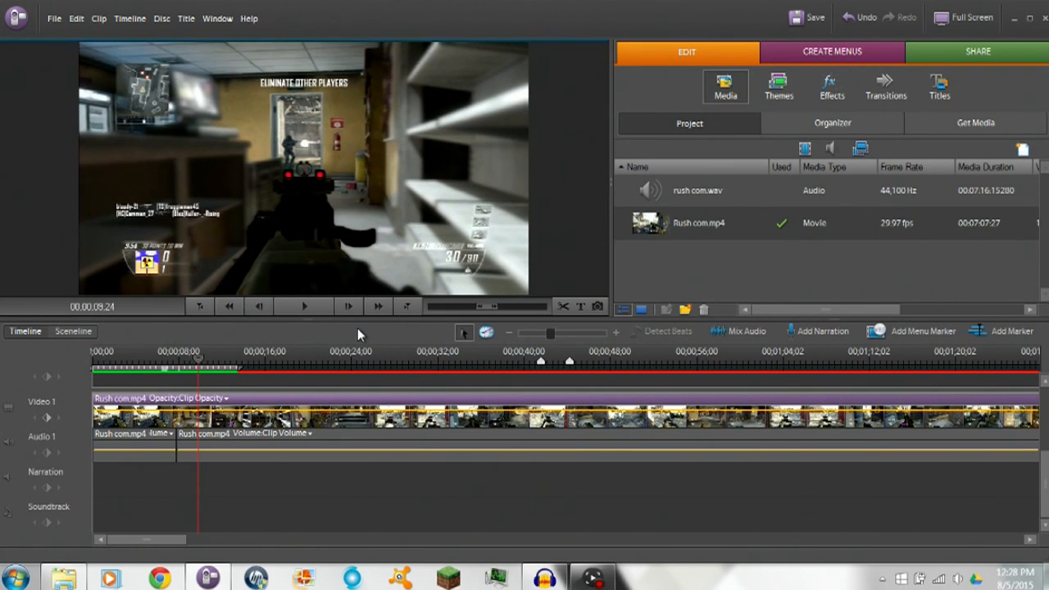
key("Right")
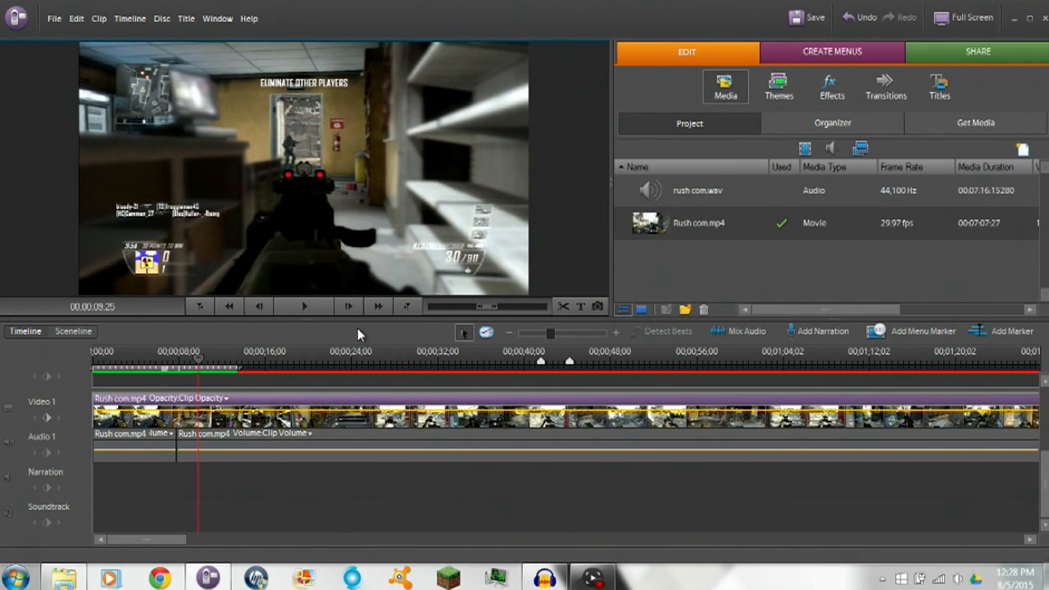
key("Right")
key("Right")
key("Right")
key("Right")
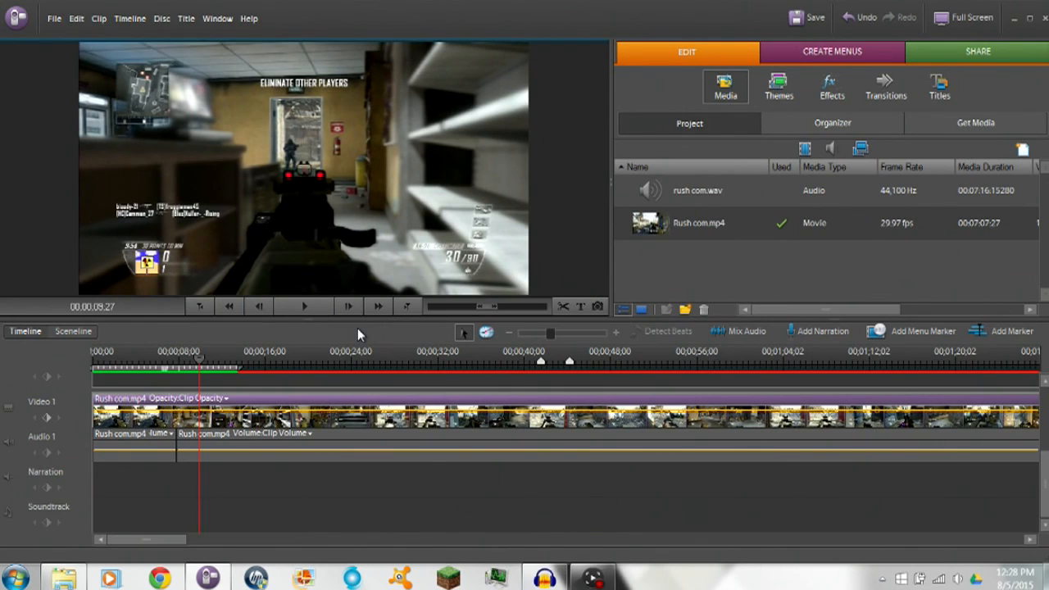
key("Right")
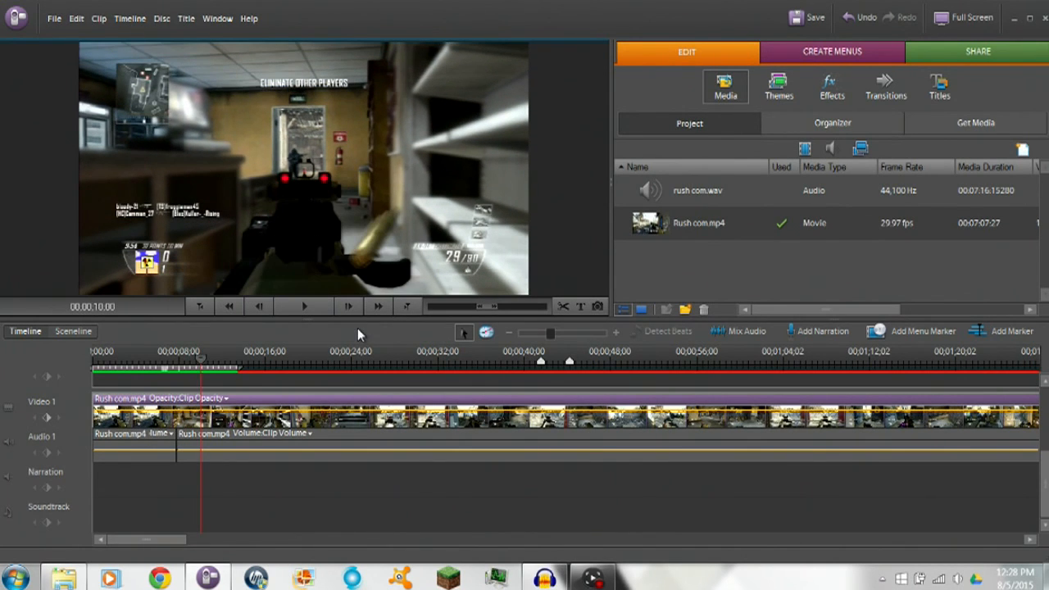
key("Left")
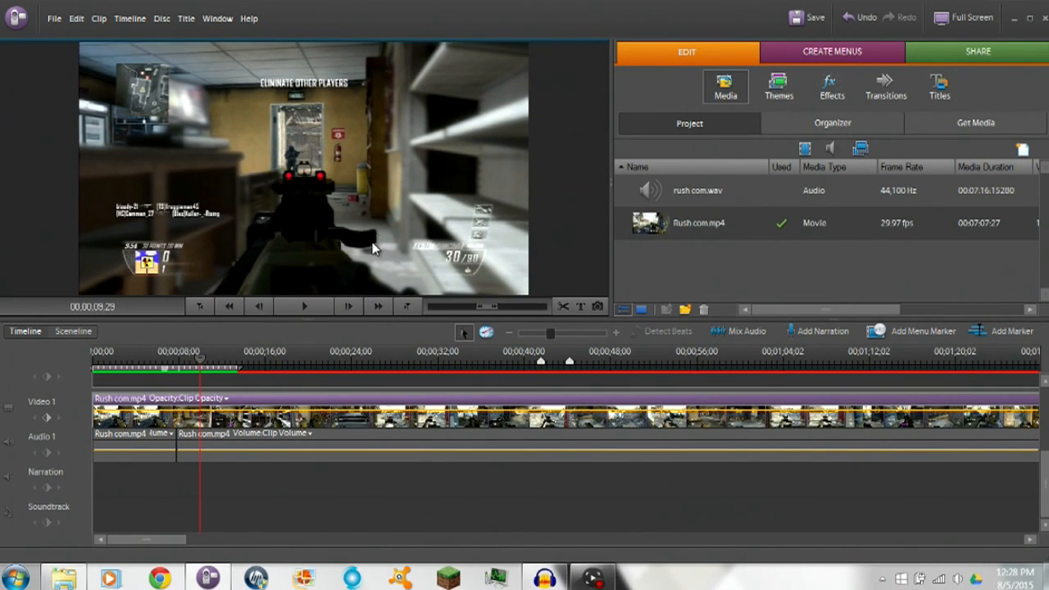
key("Right")
key("Left")
key("Right")
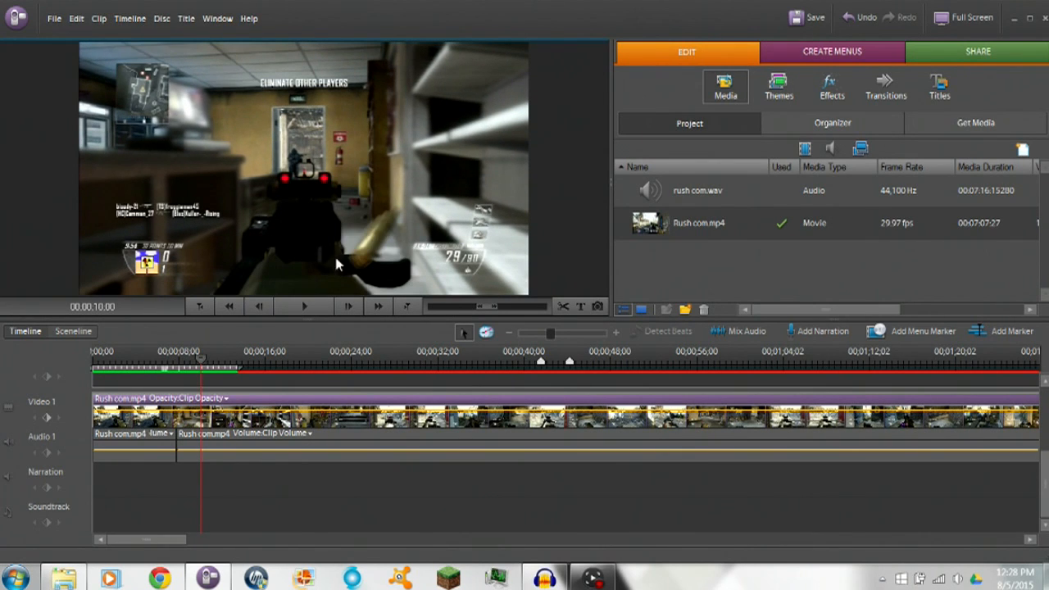
left_click(562, 309)
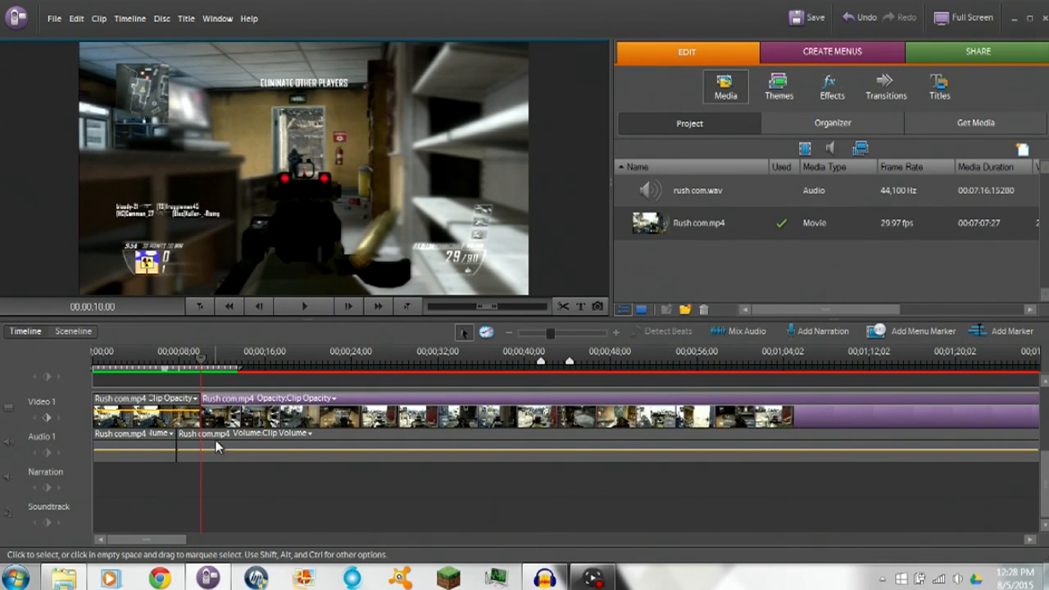
Move the second Audio 1 piece later by 00;00;02;06 so it starts at the Video 1 cut at 00;00;10;00.
left_click_drag(213, 435, 232, 433)
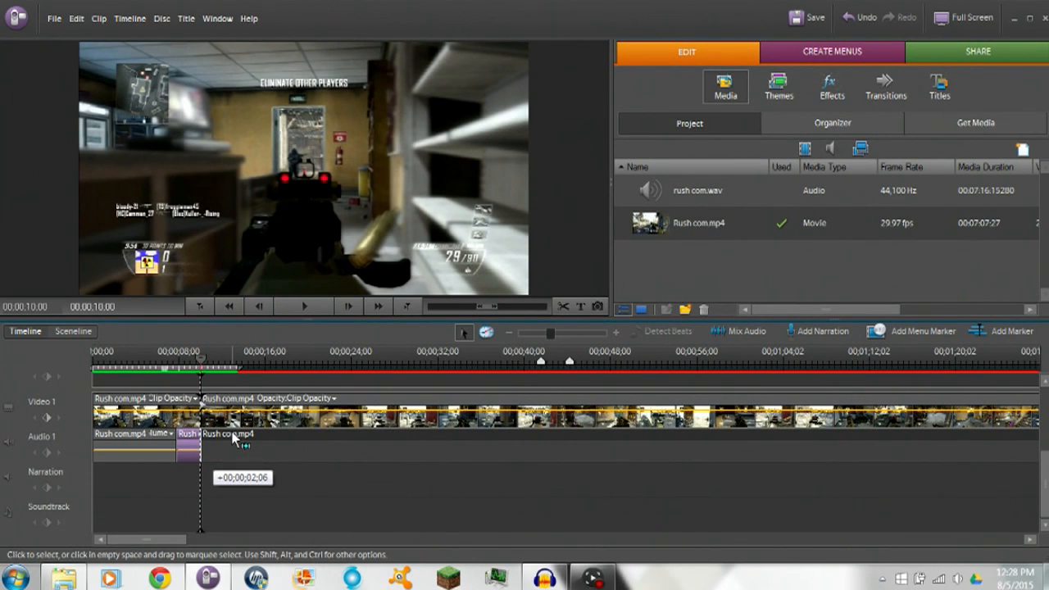
left_click_drag(232, 433, 232, 433)
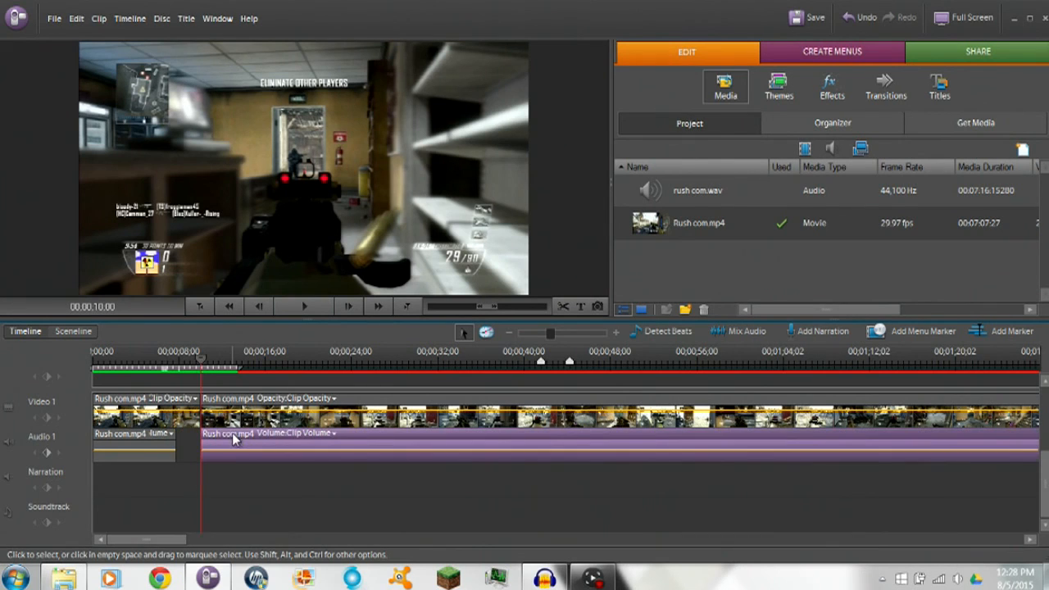
Open the first Rush com.mp4 audio piece on Audio 1 in its own preview.
left_click(167, 434)
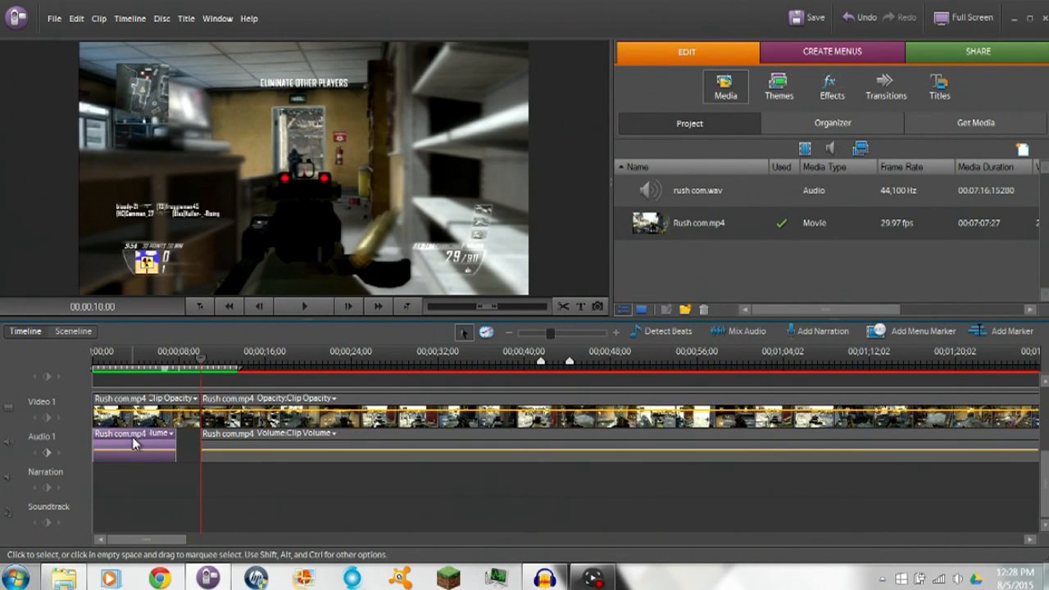
double_click(135, 436)
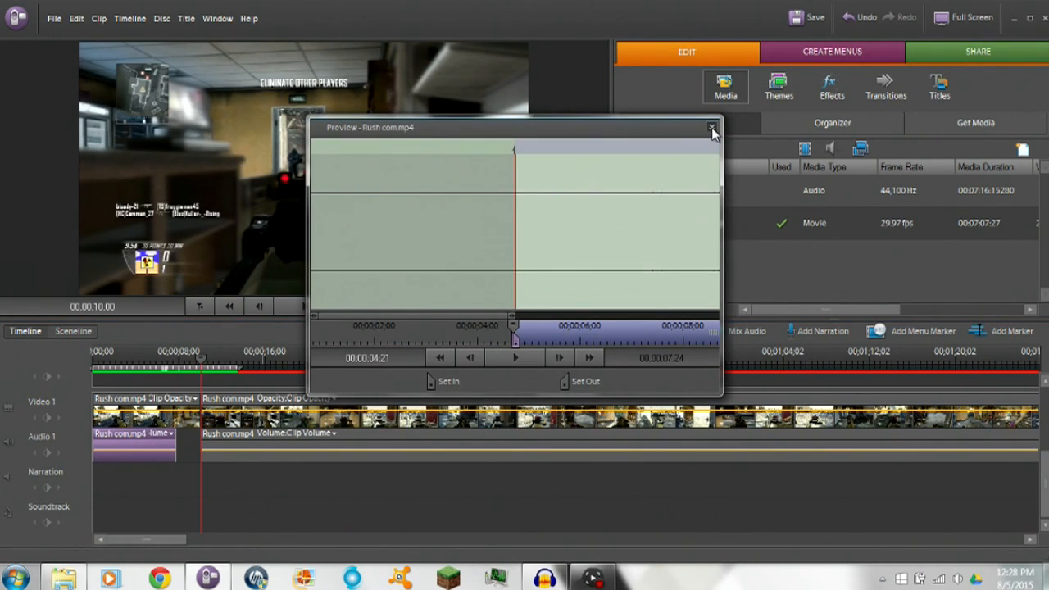
Close the clip preview and move the first Audio 1 piece later so it ends at the cut at 00;00;10;00.
left_click(711, 128)
left_click_drag(157, 436, 181, 435)
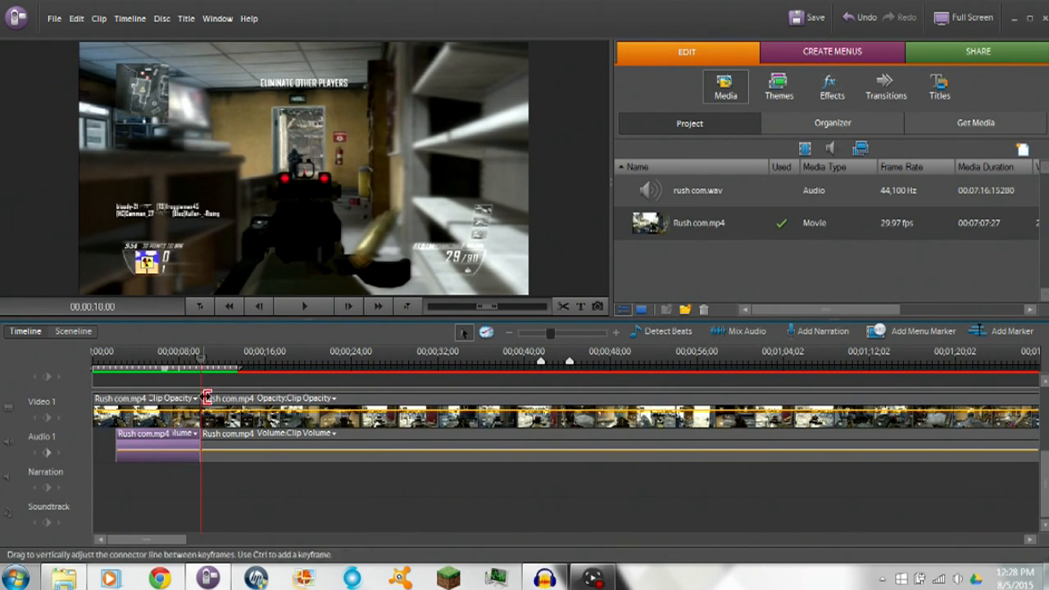
Play the timeline twice from about 00;00;07;00 through the cut at 00;00;10;00 to check the gunshot audio against the footage.
left_click_drag(205, 366, 174, 366)
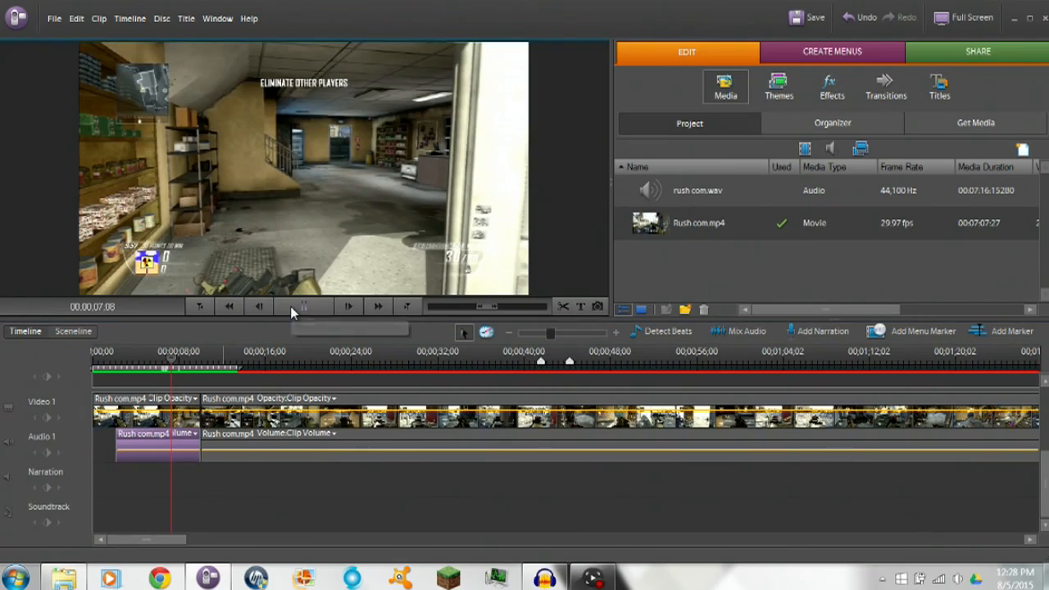
left_click(292, 308)
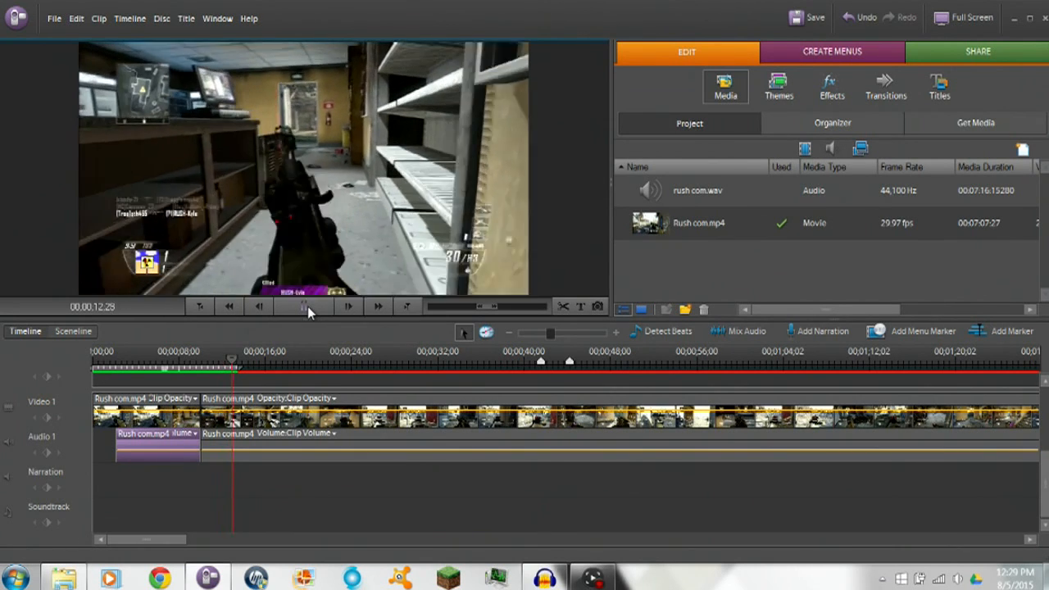
left_click(305, 307)
left_click_drag(236, 359, 169, 361)
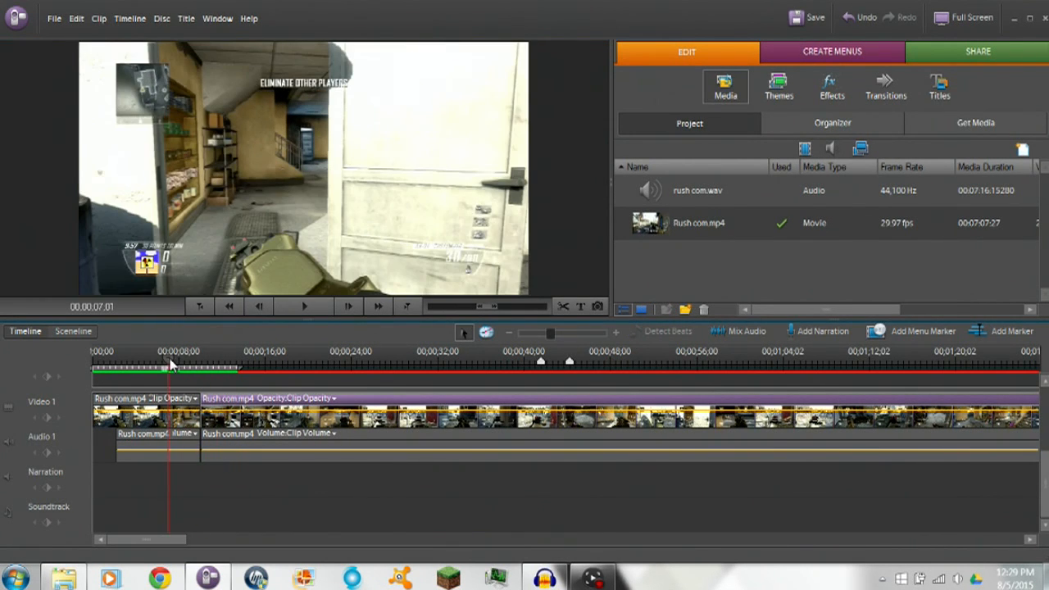
left_click(302, 307)
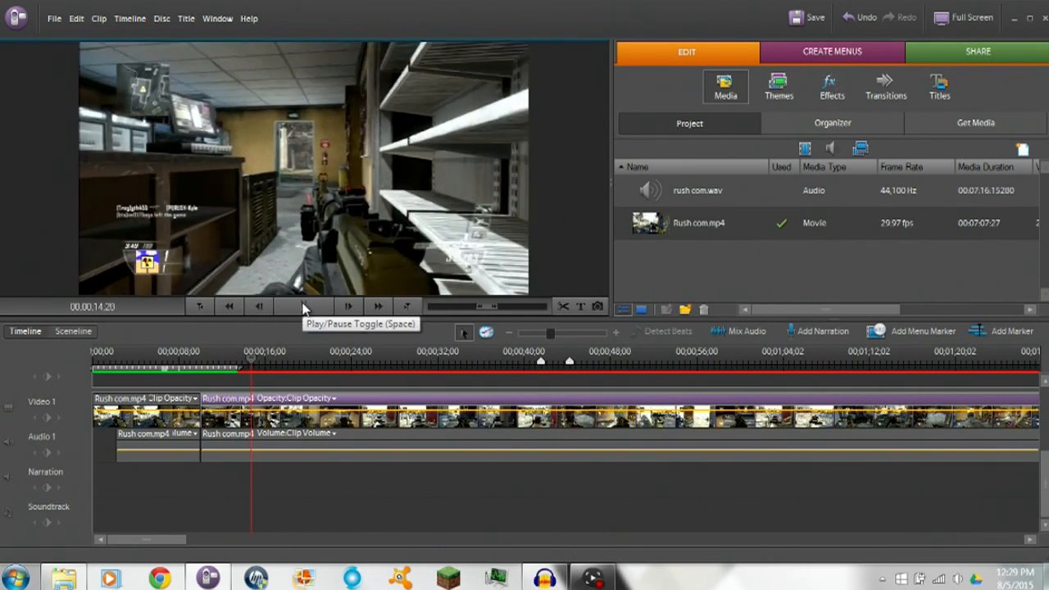
left_click(303, 307)
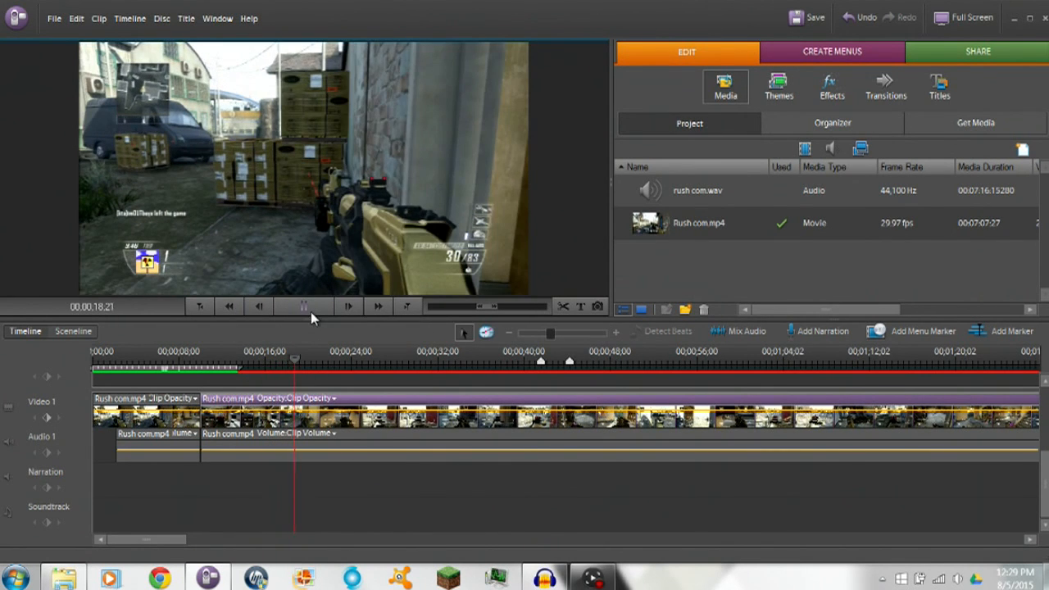
key("space")
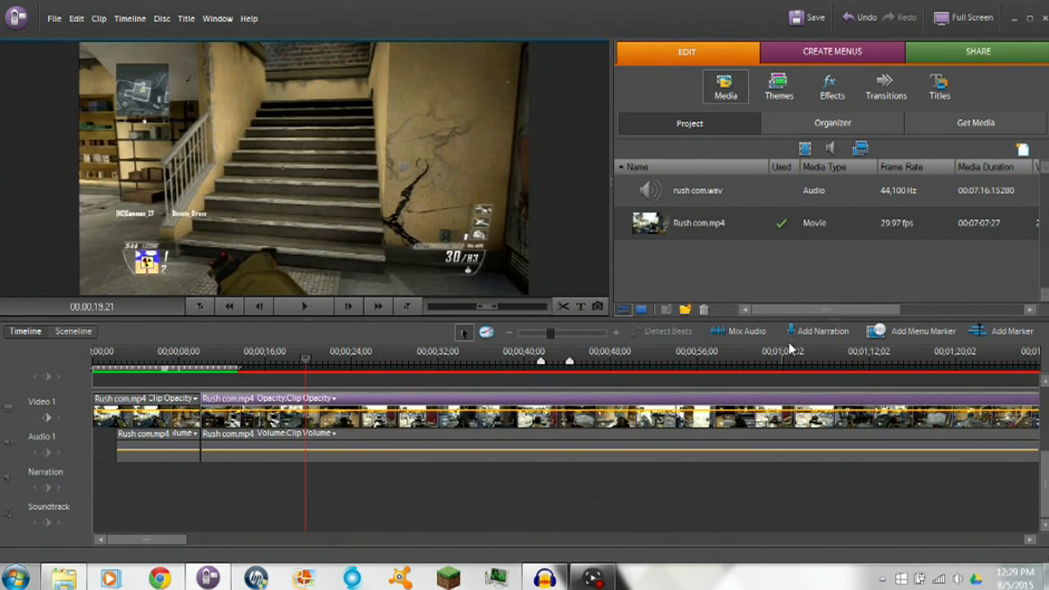